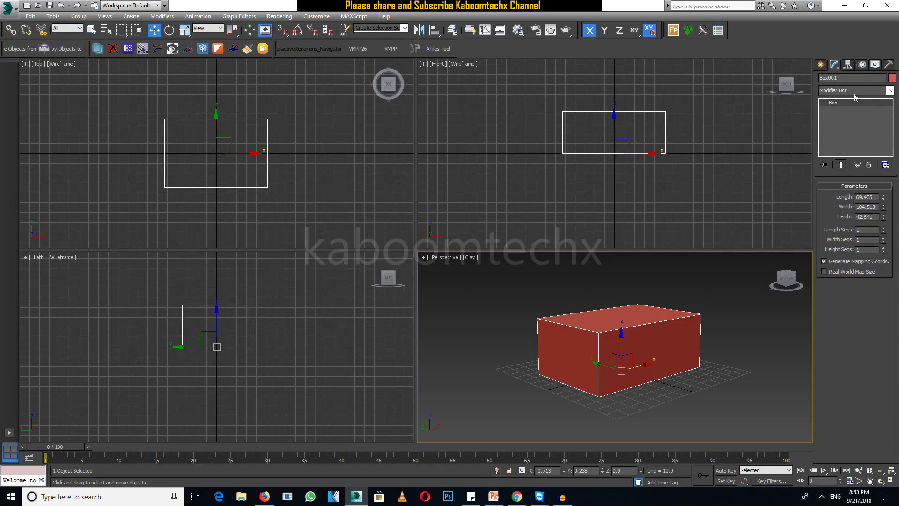
Open the Modify panel's Modifier List dropdown for the selected Box001.
left_click(853, 92)
scroll(853, 412, "down", 2)
scroll(853, 418, "down", 1)
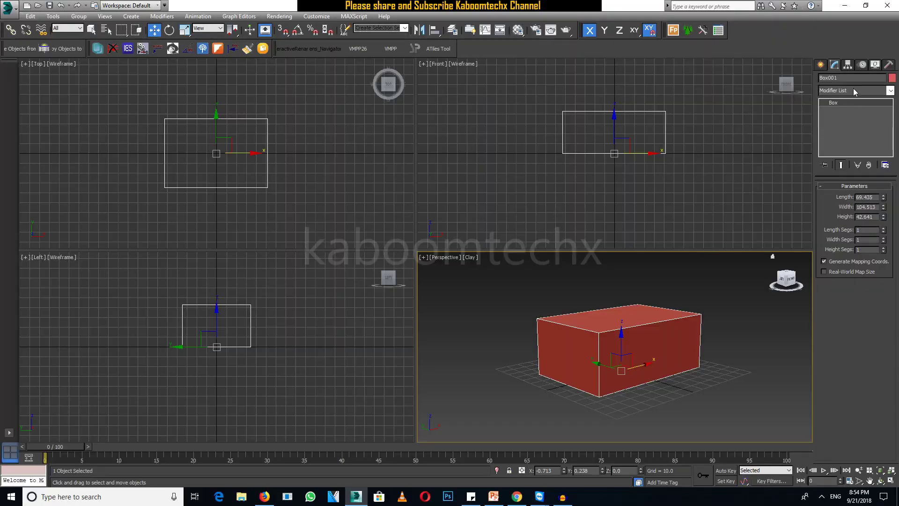
left_click(850, 92)
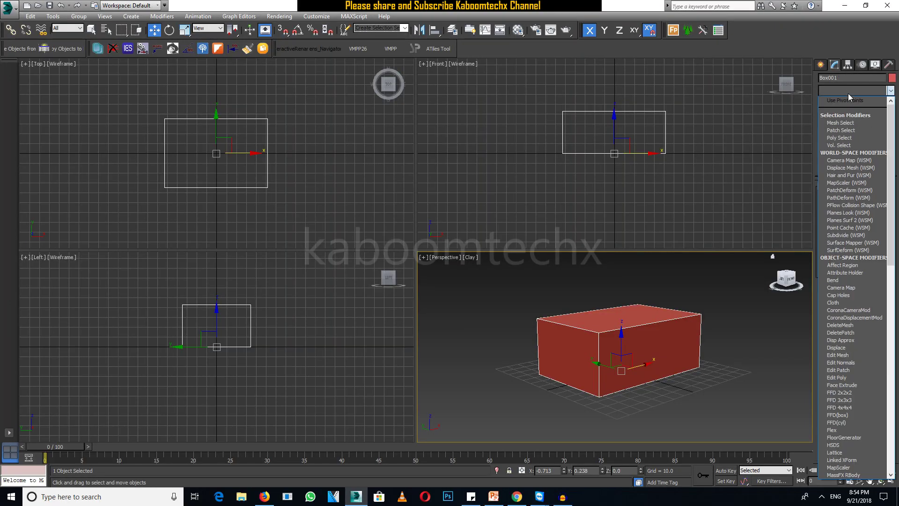
Apply the Lattice modifier to Box001 from the Object-Space Modifiers list.
scroll(858, 401, "down", 1)
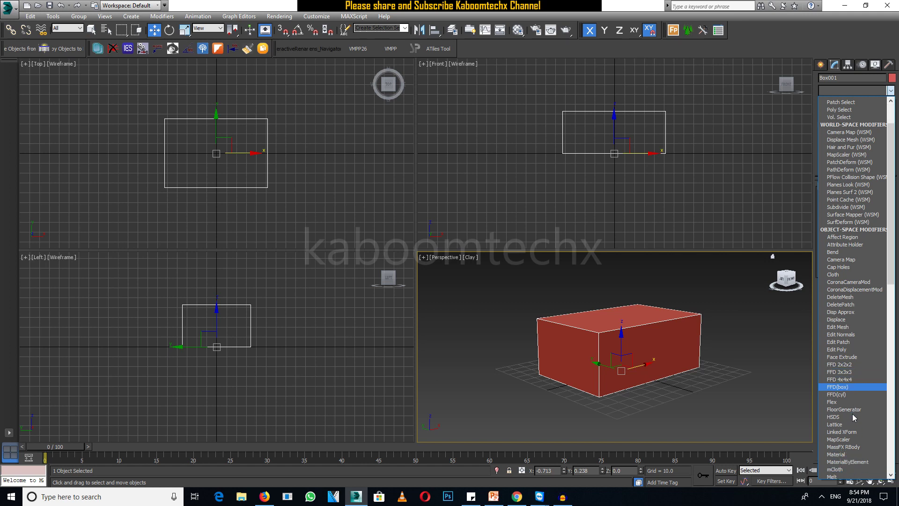
scroll(857, 393, "down", 1)
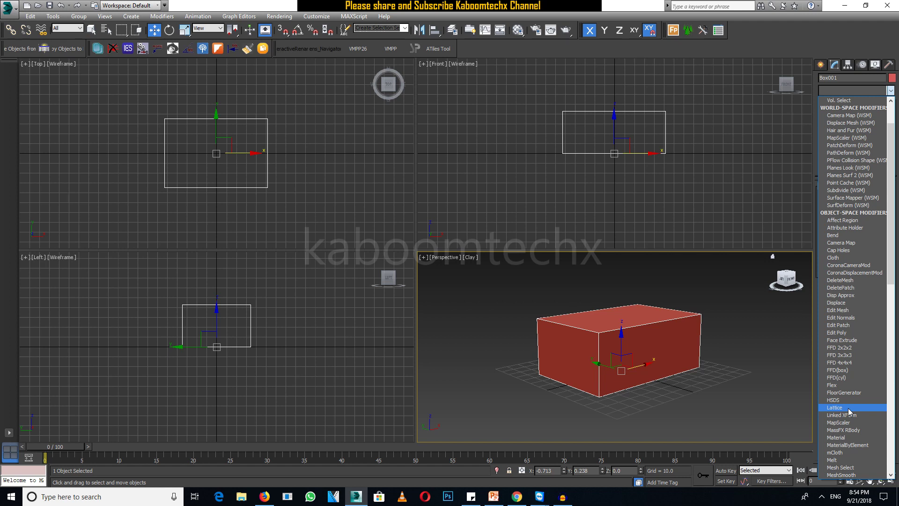
left_click(848, 409)
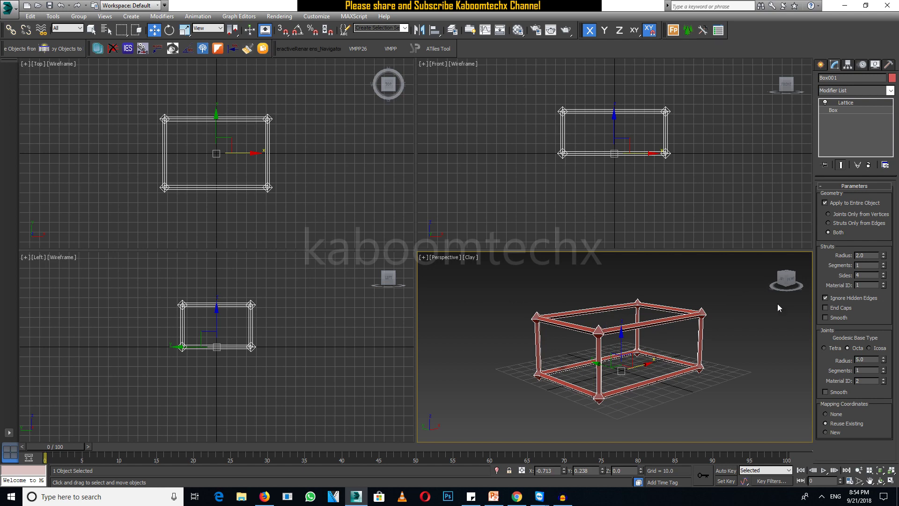
Zoom in on the lattice, select Box in the modifier stack, and raise Length Segs.
scroll(710, 328, "up", 5)
middle_click_drag(659, 346, 754, 357)
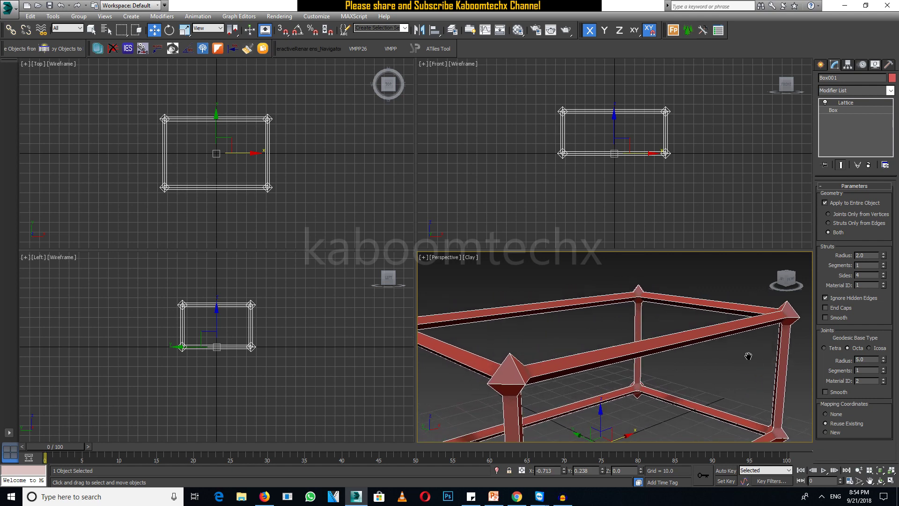
left_click(856, 112)
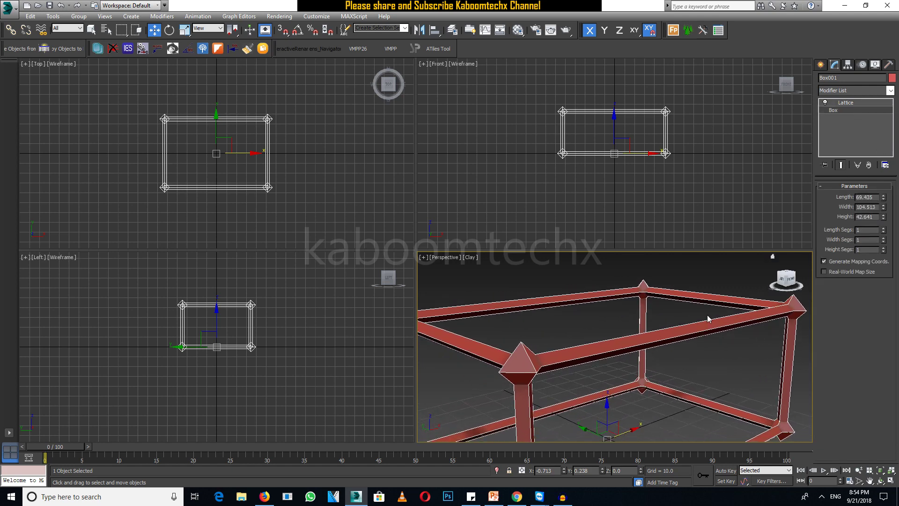
scroll(711, 318, "down", 3)
scroll(711, 317, "down", 2)
scroll(711, 317, "down", 2)
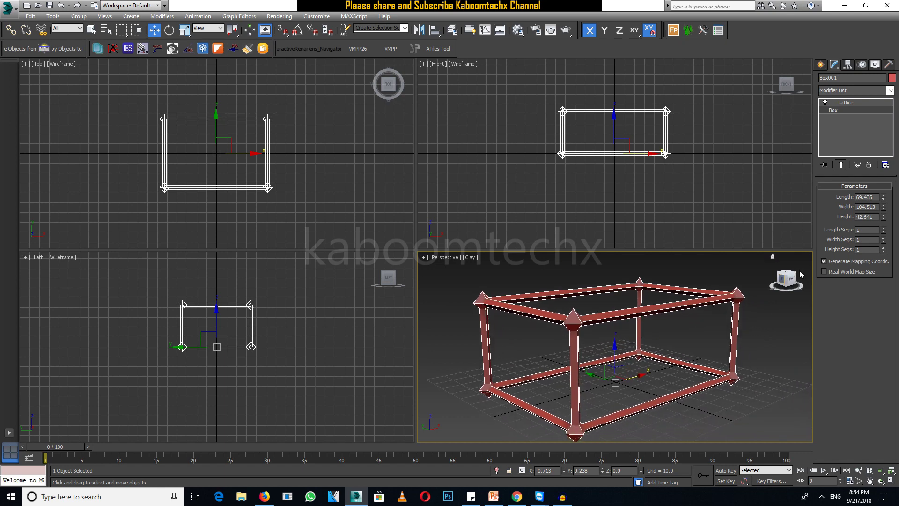
left_click(884, 229)
Raise Box001's Length Segs and Width Segs to 3, orbiting to check the lattice.
left_click(884, 229)
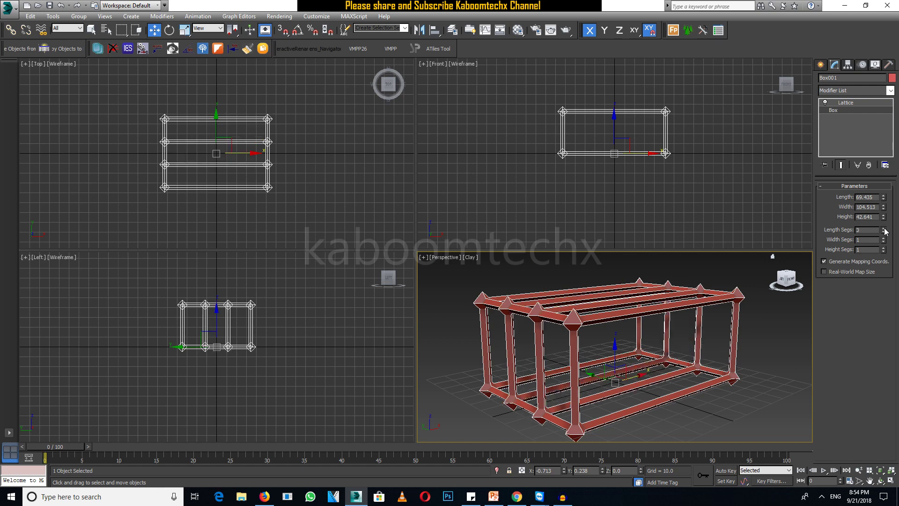
middle_click_drag(611, 374, 641, 383, "alt")
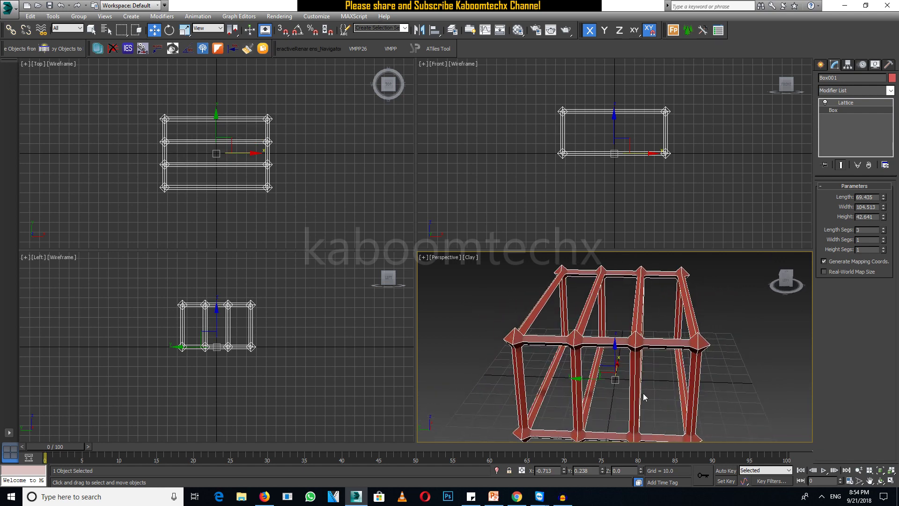
left_click(884, 239)
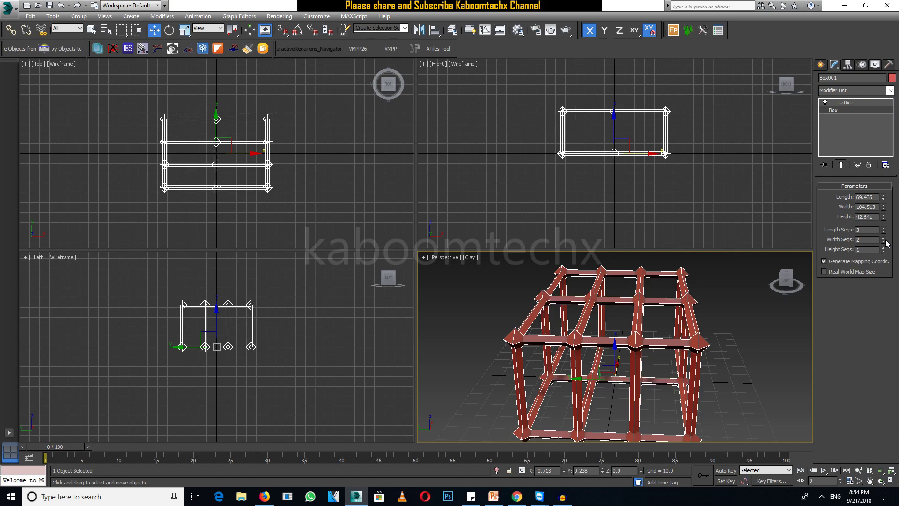
left_click(884, 238)
middle_click_drag(736, 337, 643, 261, "alt")
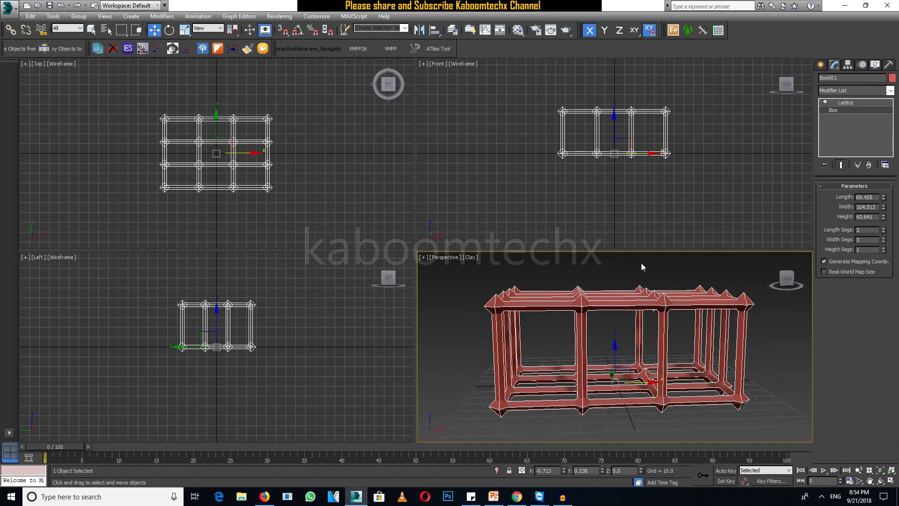
middle_click_drag(578, 322, 780, 252, "alt")
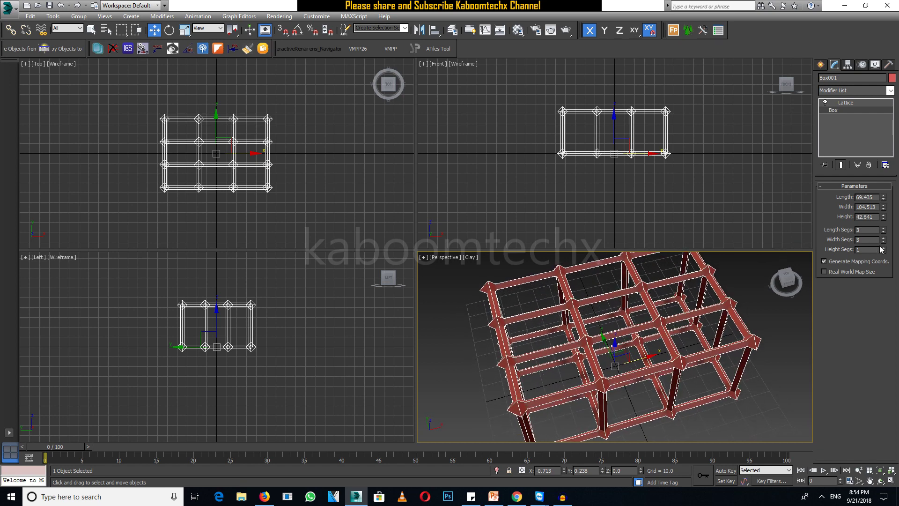
middle_click_drag(719, 349, 726, 305, "alt")
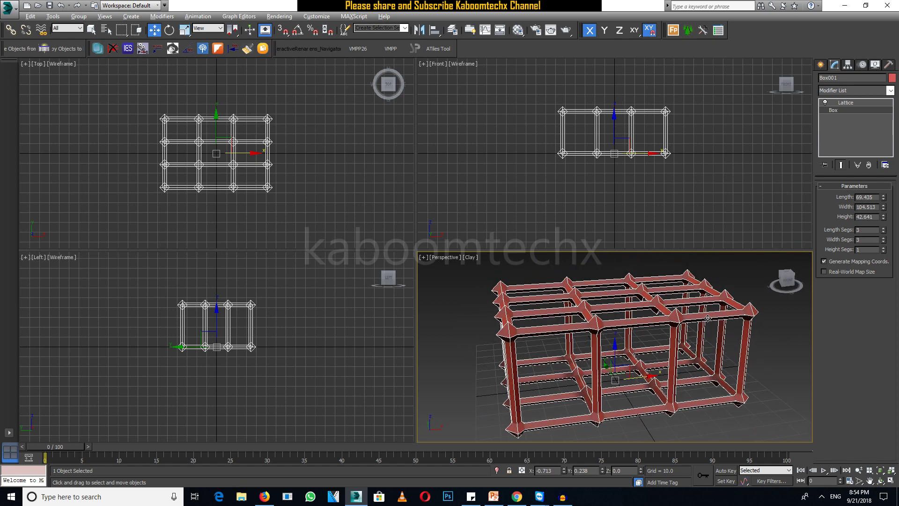
Raise Height Segs to 3 for a 3 × 3 × 3 cage and reselect Lattice in the stack.
left_click(883, 248)
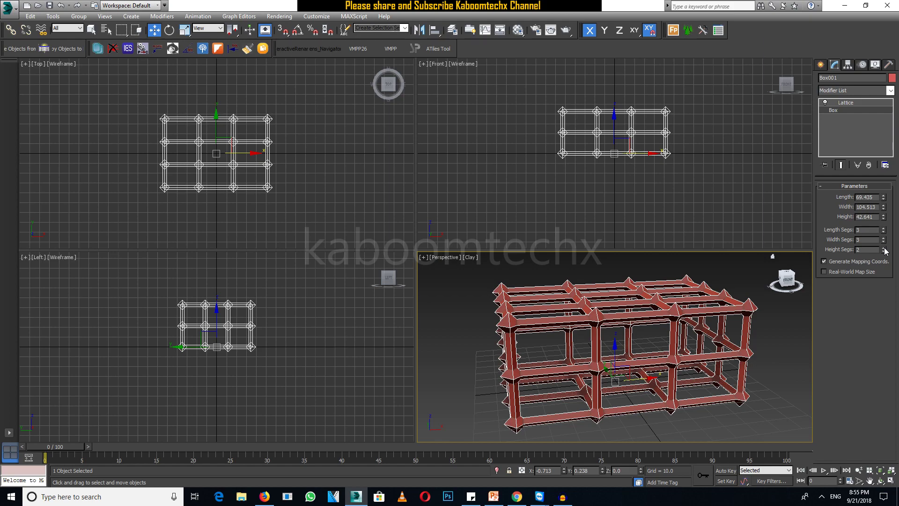
left_click(884, 248)
mouse_move(761, 367)
middle_mouse_down("alt")
mouse_move(684, 357)
mouse_move(717, 370)
middle_mouse_up("alt")
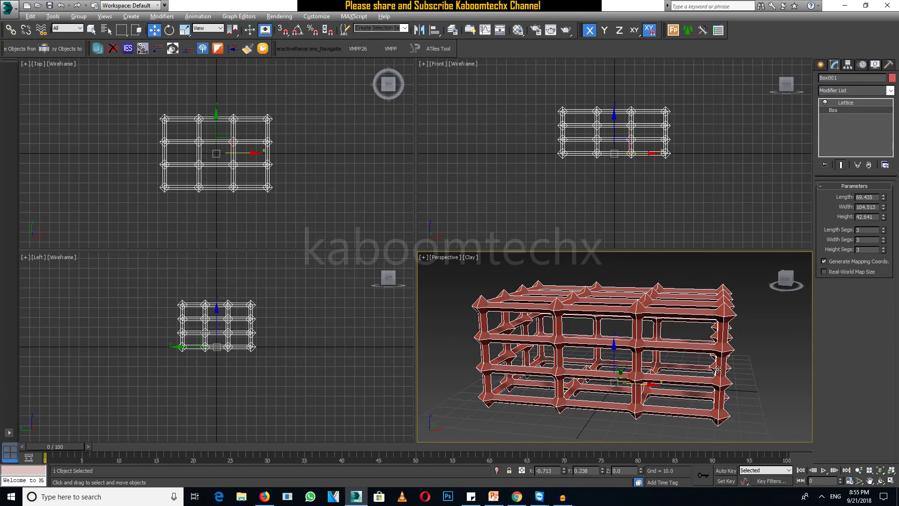
middle_click_drag(786, 331, 689, 316, "alt")
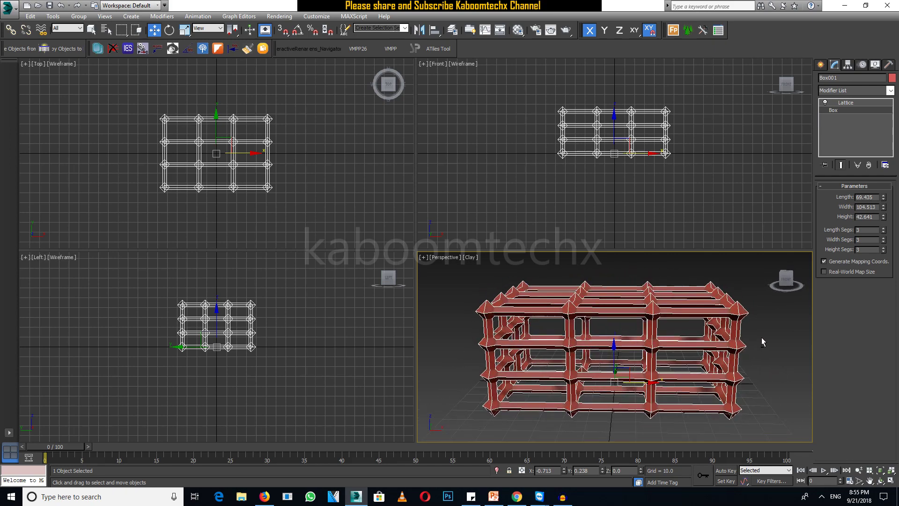
left_click(864, 100)
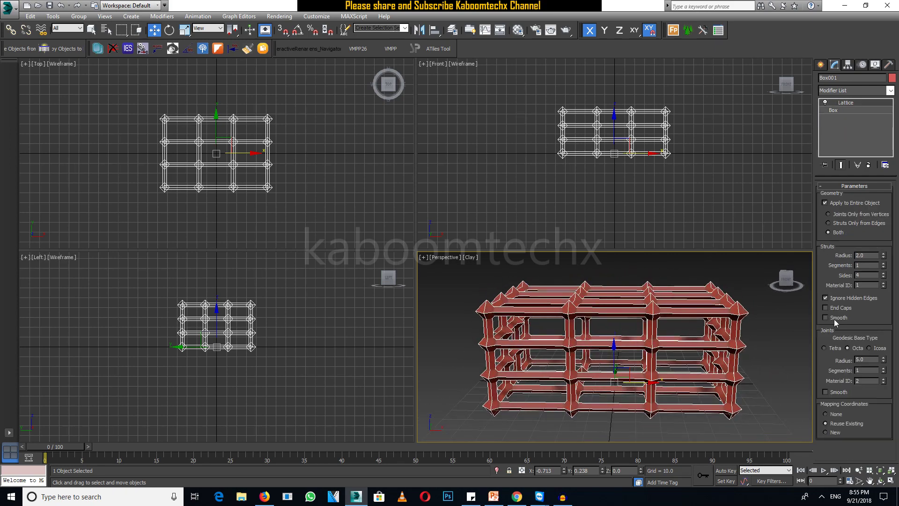
left_click(825, 103)
left_click(825, 103)
left_click(825, 103)
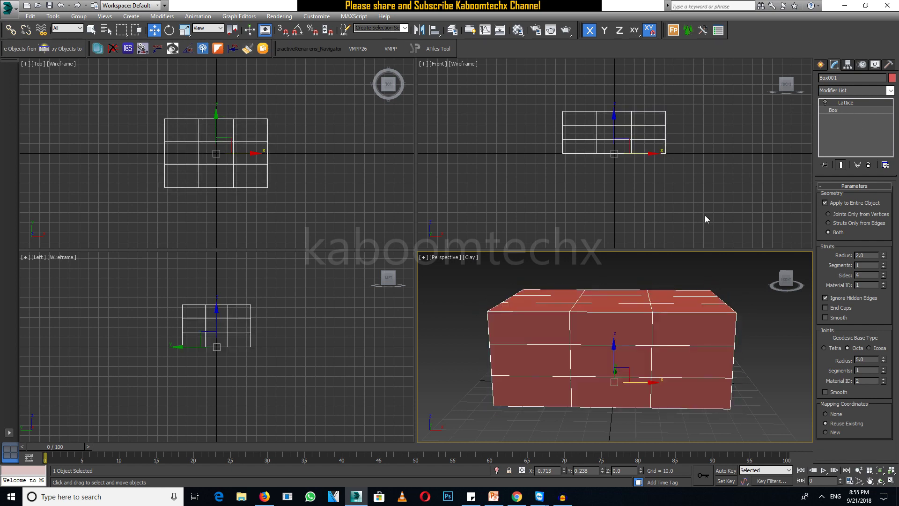
middle_click_drag(679, 328, 608, 323, "alt")
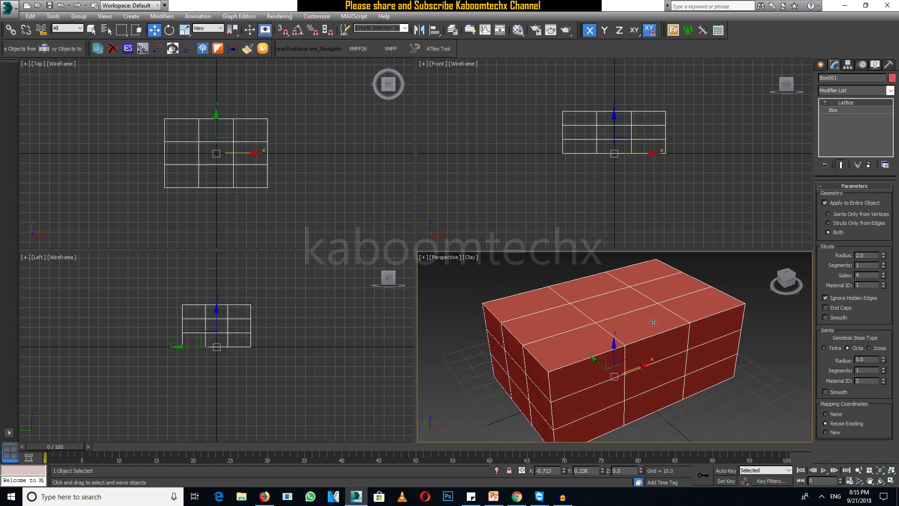
left_click(825, 103)
left_click(825, 103)
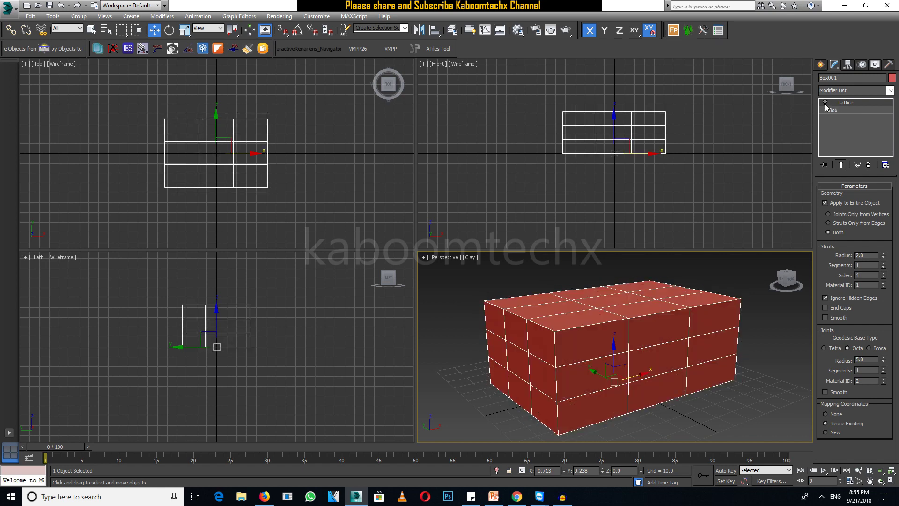
left_click(825, 103)
left_click(825, 103)
left_click(825, 103)
left_click(825, 102)
left_click(825, 103)
left_click(825, 102)
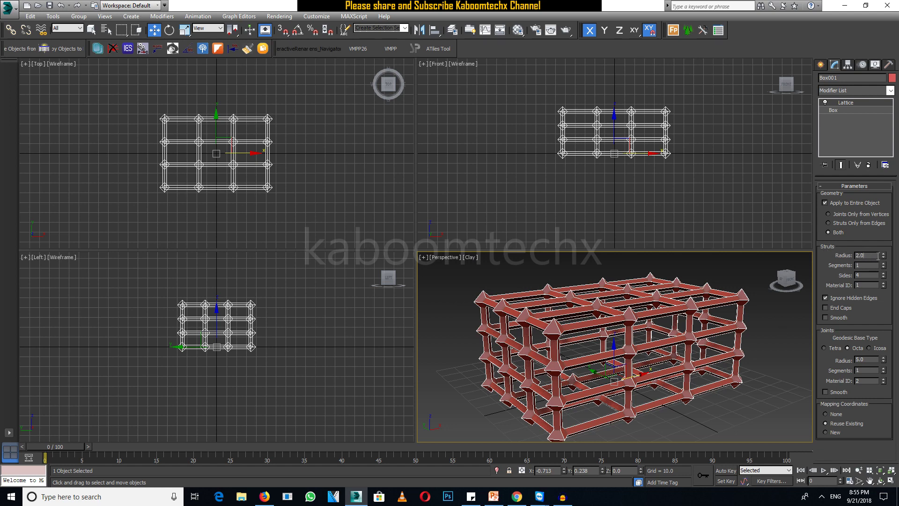
middle_click_drag(588, 390, 623, 382, "alt")
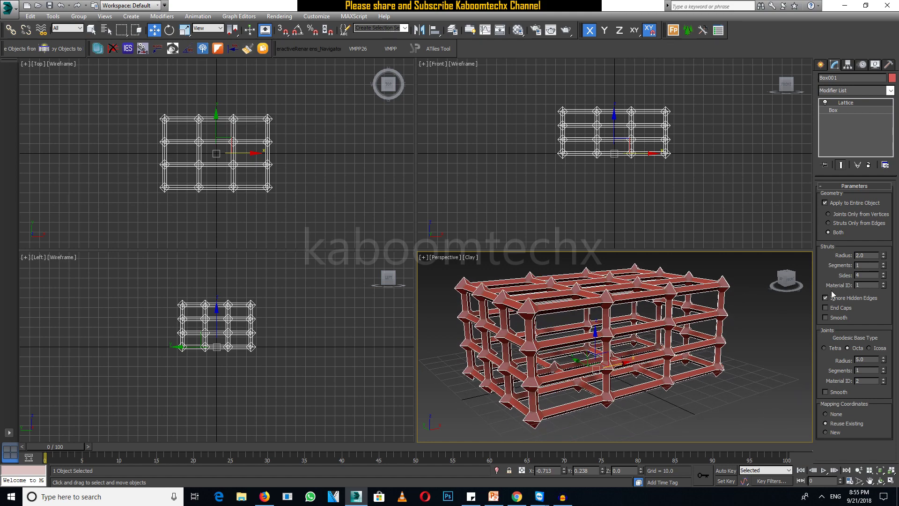
left_click_drag(884, 259, 884, 259)
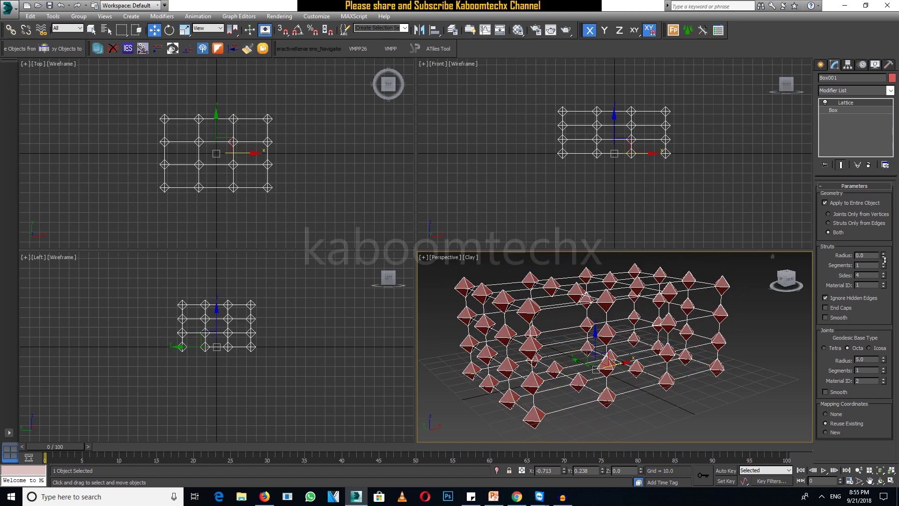
left_click_drag(882, 256, 882, 252)
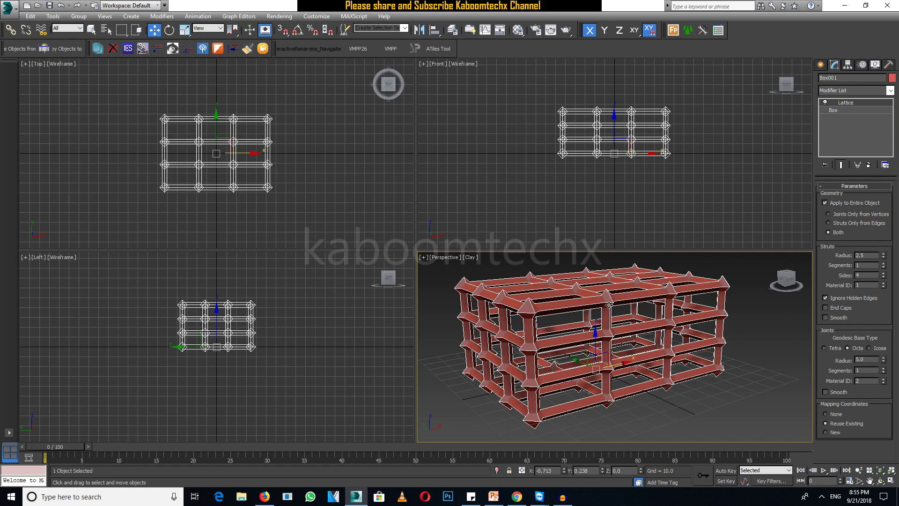
middle_click_drag(590, 329, 603, 330, "alt")
scroll(603, 330, "up", 3)
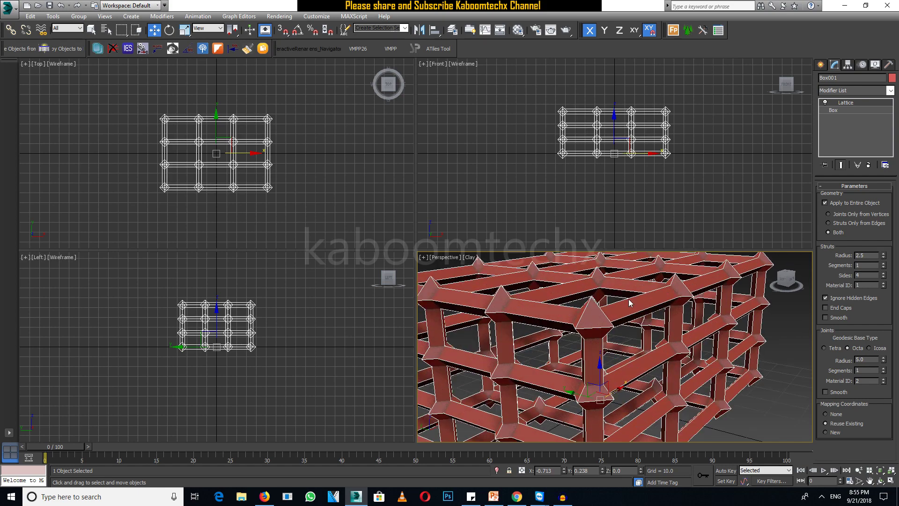
left_click_drag(883, 259, 883, 256)
right_click(884, 256)
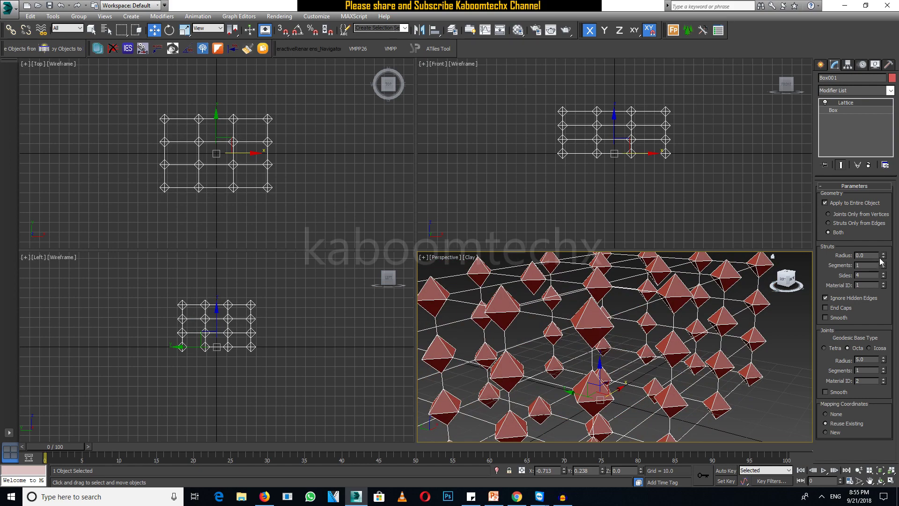
left_click_drag(884, 258, 884, 254)
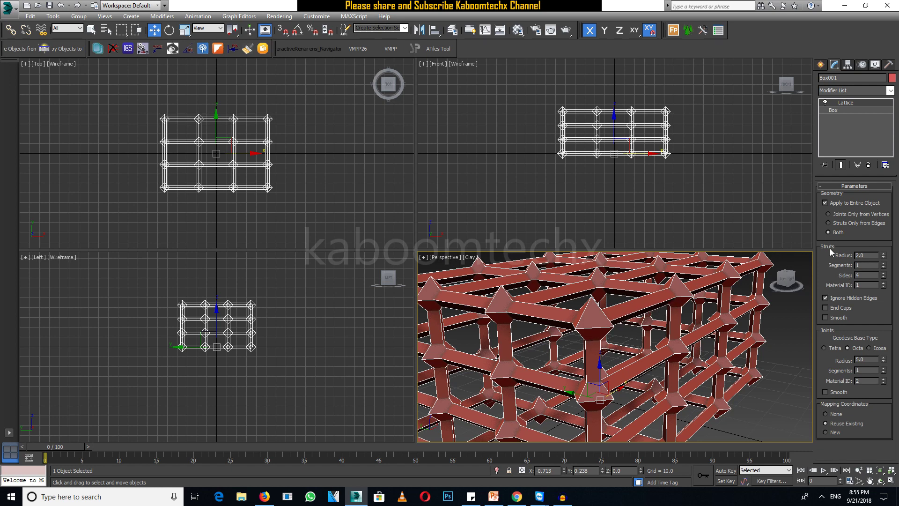
left_click(883, 264)
Set the lattice Struts Segments to 4 after trying several other values.
left_click(883, 263)
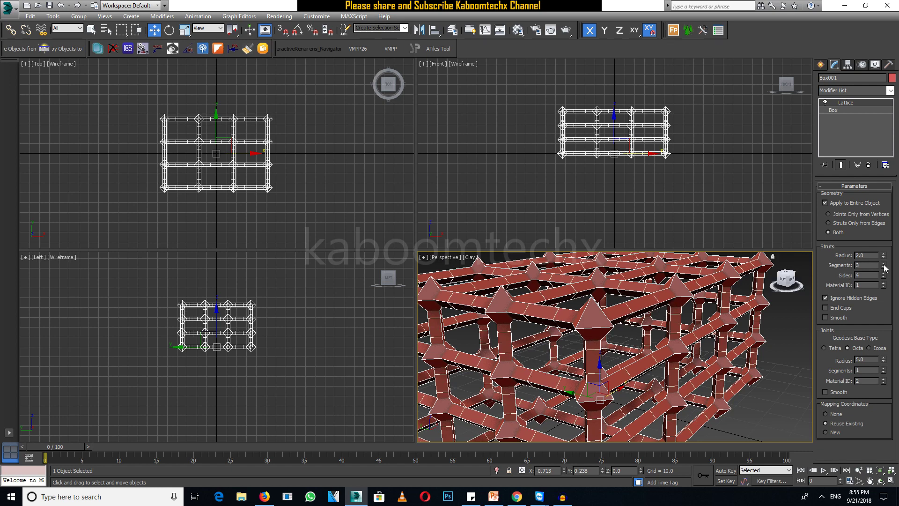
left_click(884, 263)
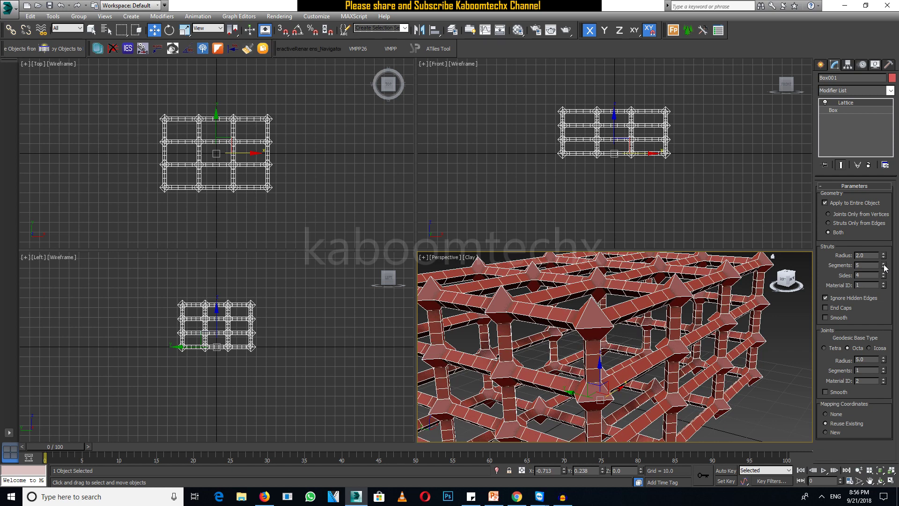
left_click(884, 267)
left_click(884, 267)
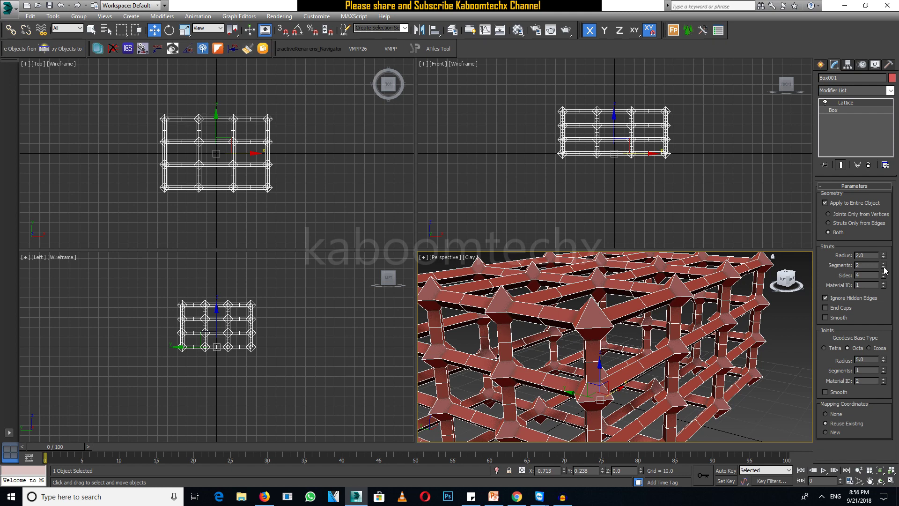
left_click(883, 264)
left_click(884, 264)
left_click(883, 264)
left_click(883, 264)
left_click(883, 264)
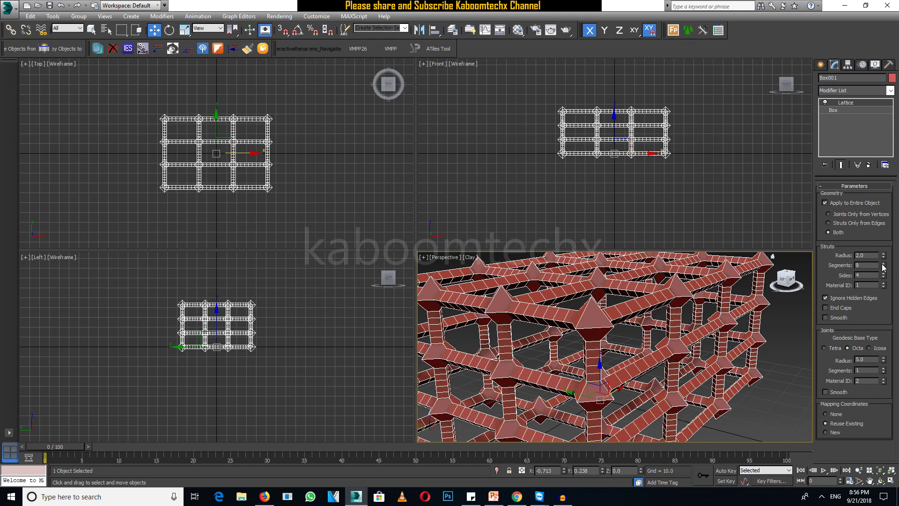
left_click(883, 267)
left_click(884, 267)
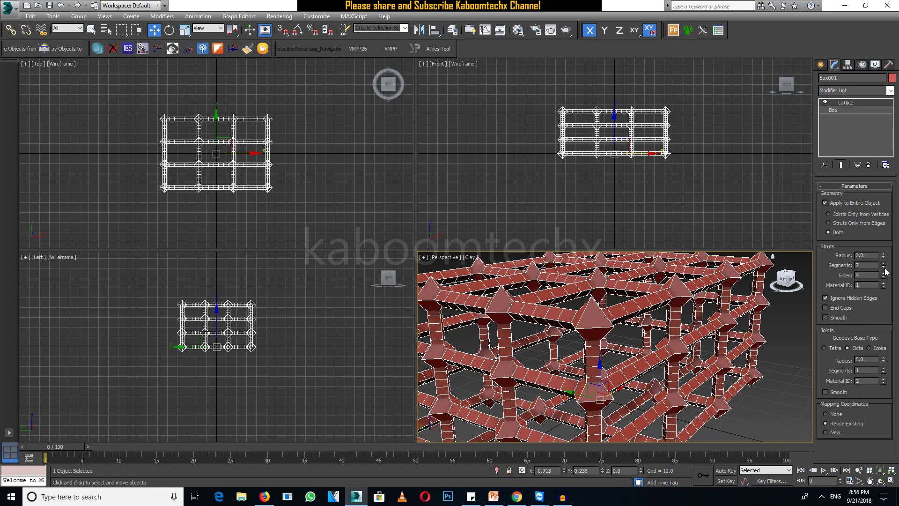
left_click(884, 268)
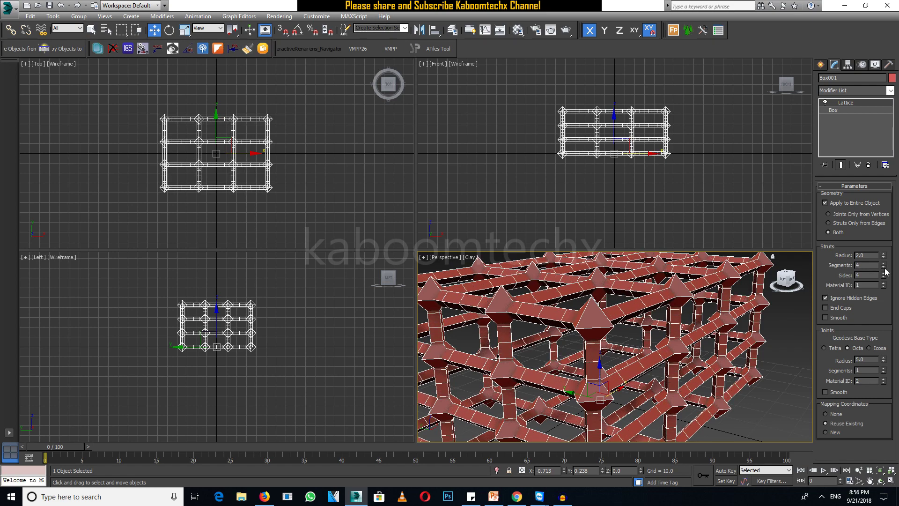
Orbit the Perspective view to inspect the 4-segment struts from several angles.
middle_click_drag(682, 366, 467, 353, "alt")
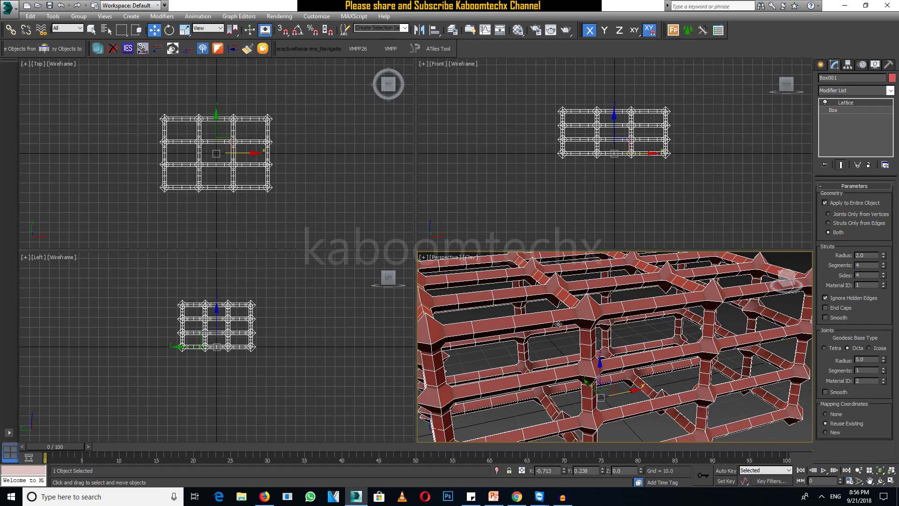
mouse_move(496, 354)
middle_mouse_down("alt")
mouse_move(527, 353)
mouse_move(521, 347)
middle_mouse_up("alt")
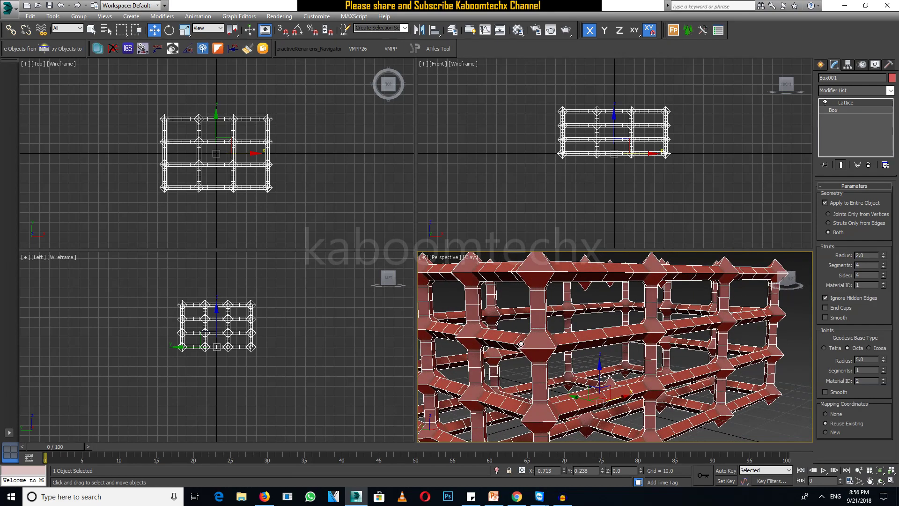
middle_click_drag(607, 319, 622, 338, "alt")
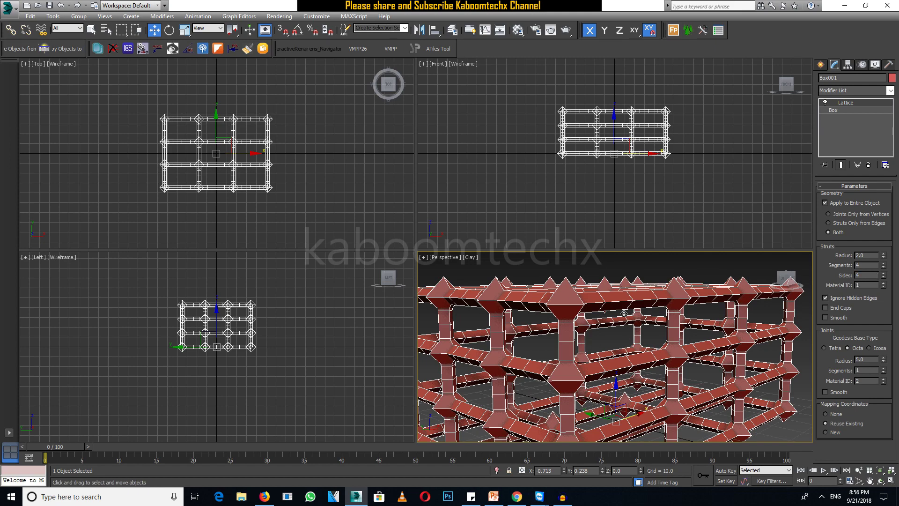
middle_click_drag(619, 299, 645, 311, "alt")
mouse_move(726, 335)
middle_mouse_down("alt")
mouse_move(589, 350)
mouse_move(656, 314)
mouse_move(643, 337)
mouse_move(646, 319)
mouse_move(712, 337)
middle_mouse_up("alt")
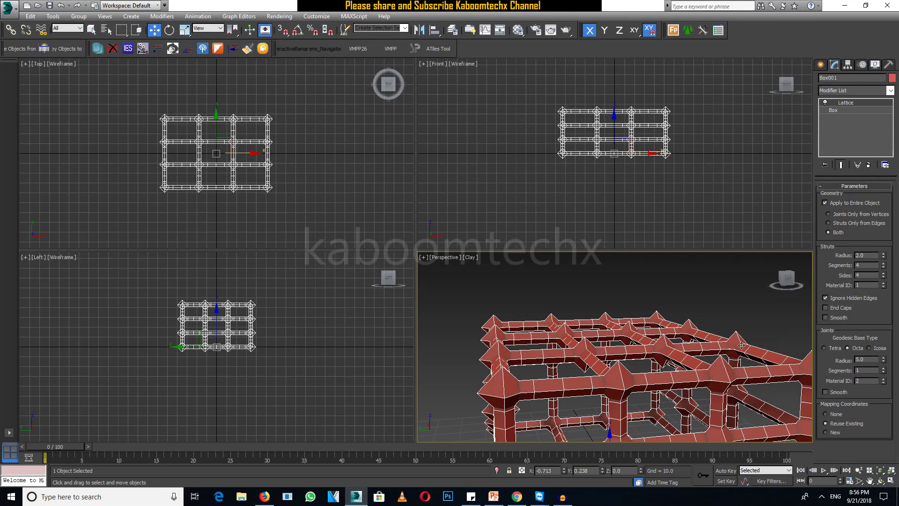
mouse_move(759, 368)
middle_mouse_down("alt")
mouse_move(580, 329)
mouse_move(665, 365)
middle_mouse_up("alt")
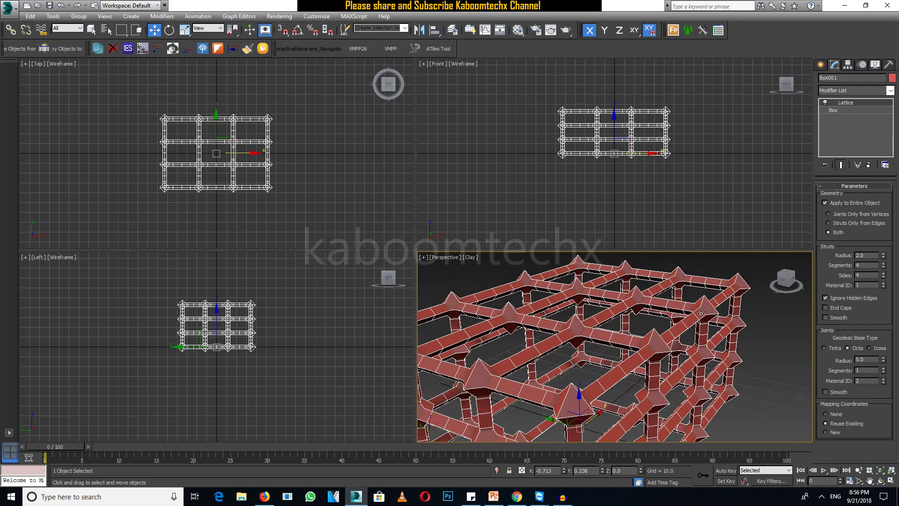
Raise the Struts Sides from 4 to about 23 with the spinner.
left_click(883, 273)
left_click(883, 274)
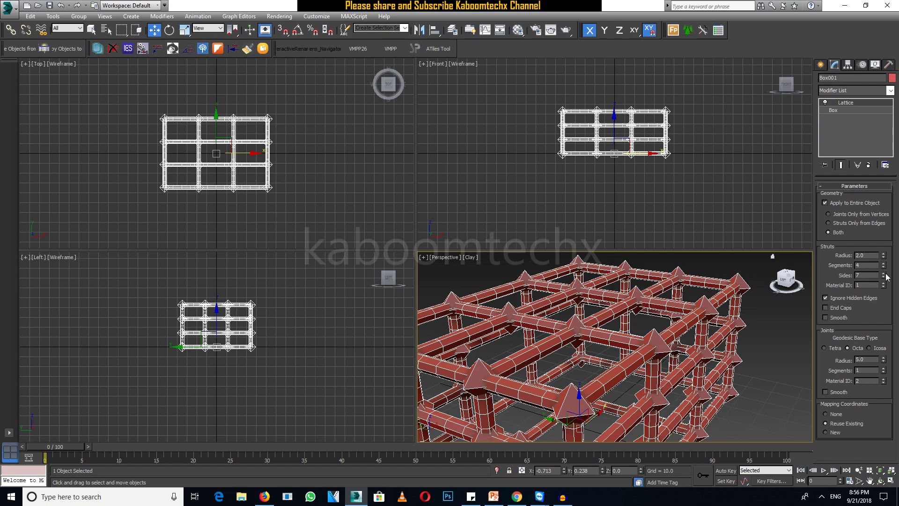
left_click(884, 274)
left_click(884, 274)
left_click(884, 274)
left_click(884, 273)
left_click(883, 274)
left_click(884, 274)
left_click(884, 274)
left_click(884, 274)
middle_click_drag(741, 391, 711, 379, "alt")
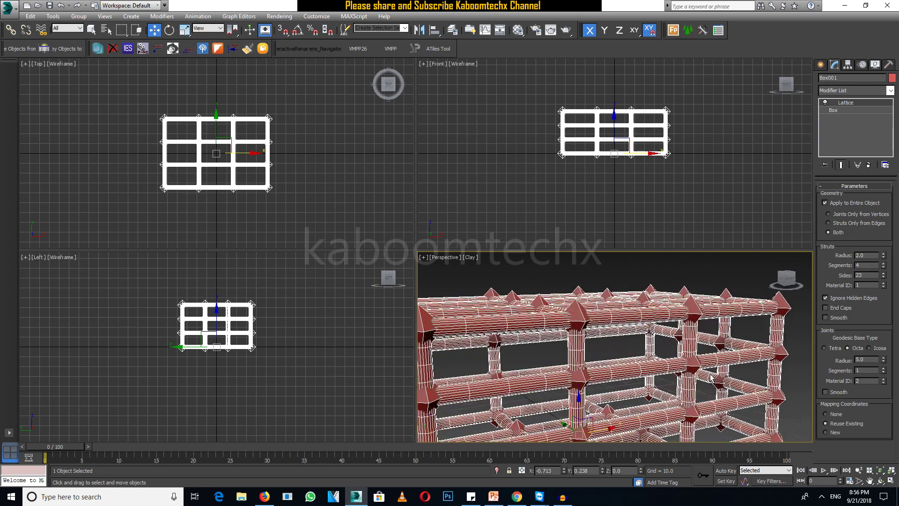
Check the shaded struts, then enter 32 as the Struts Sides value.
left_click(666, 280)
scroll(626, 359, "up", 2)
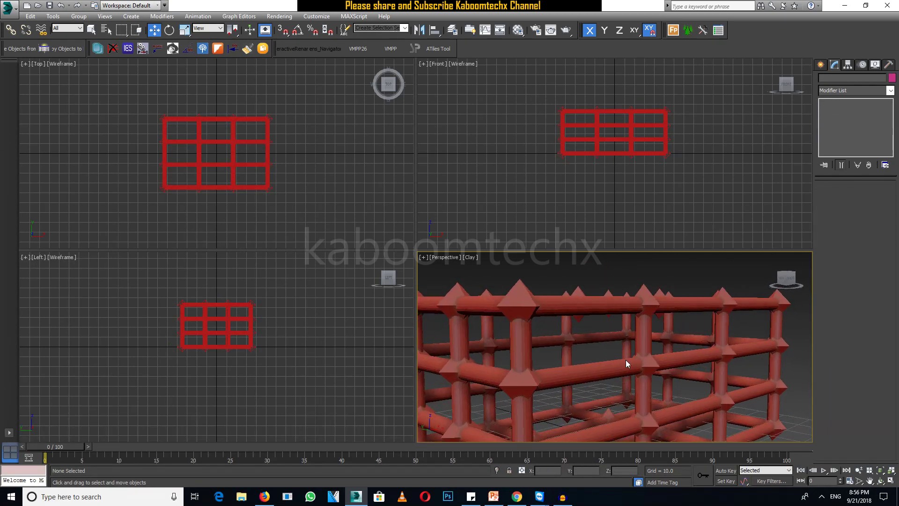
middle_click_drag(626, 360, 648, 359, "alt")
left_click(659, 305)
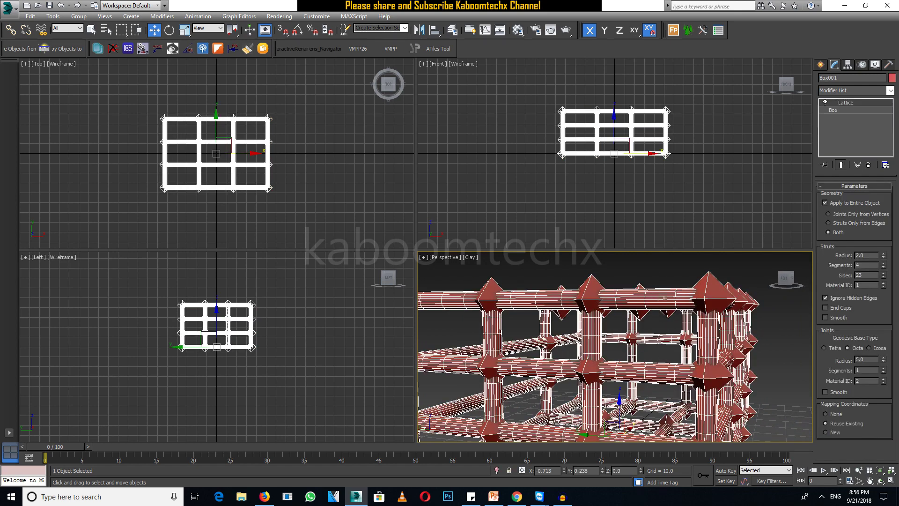
double_click(867, 276)
type("32")
key("Return")
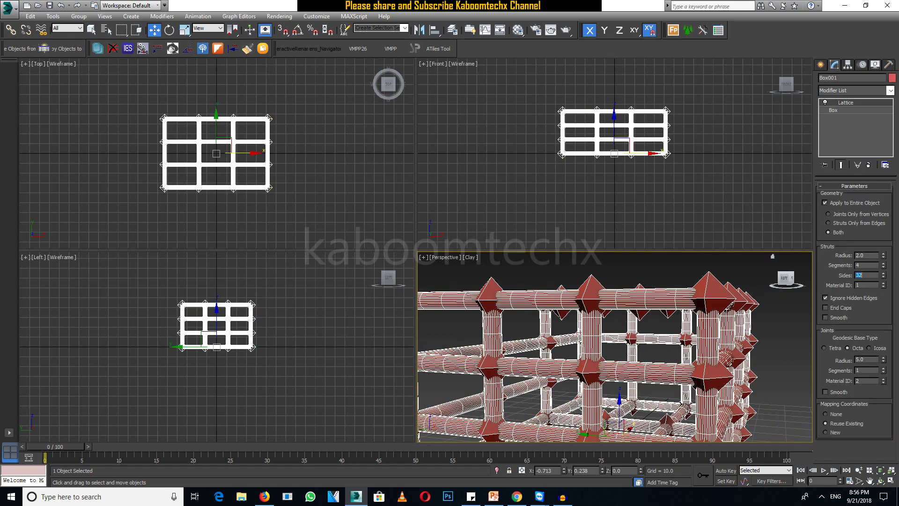
Inspect the round 32-sided struts unselected, then reselect the lattice.
left_click(676, 275)
middle_click_drag(676, 274, 659, 323, "alt")
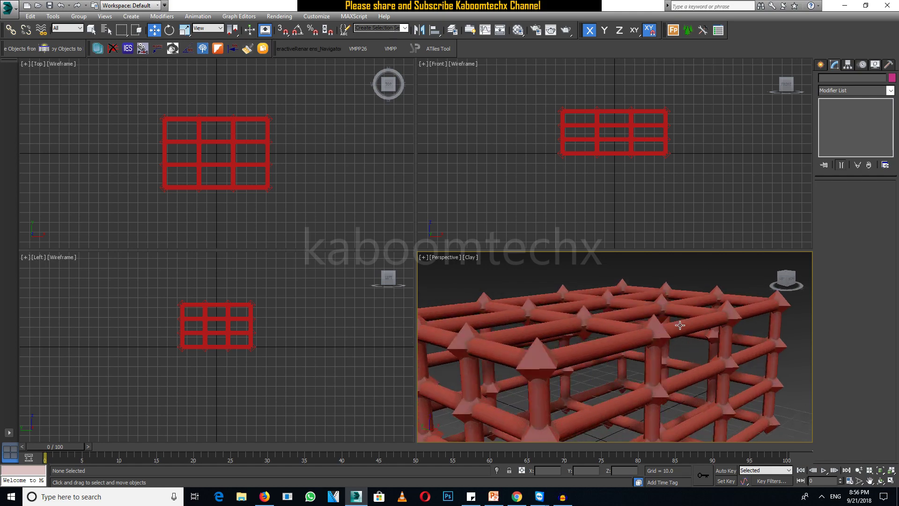
scroll(660, 323, "up", 2)
scroll(582, 331, "up", 5)
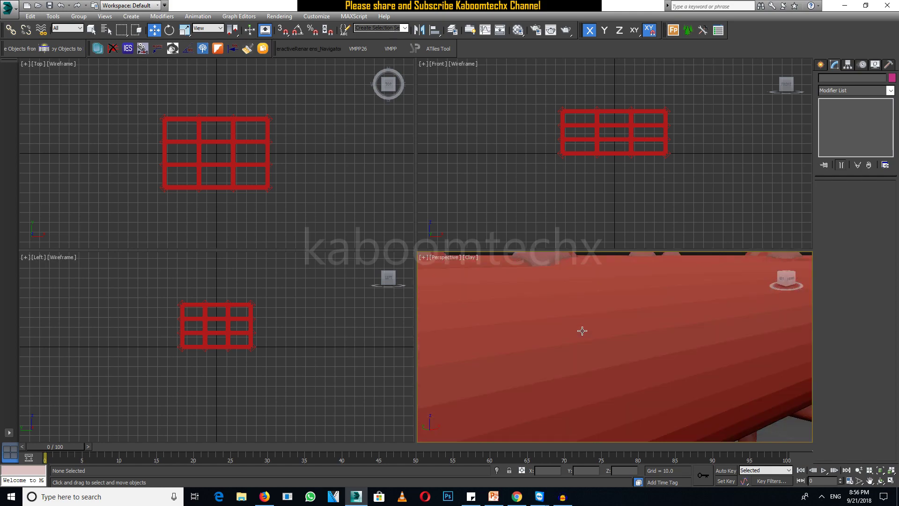
scroll(582, 331, "down", 3)
scroll(537, 308, "down", 3)
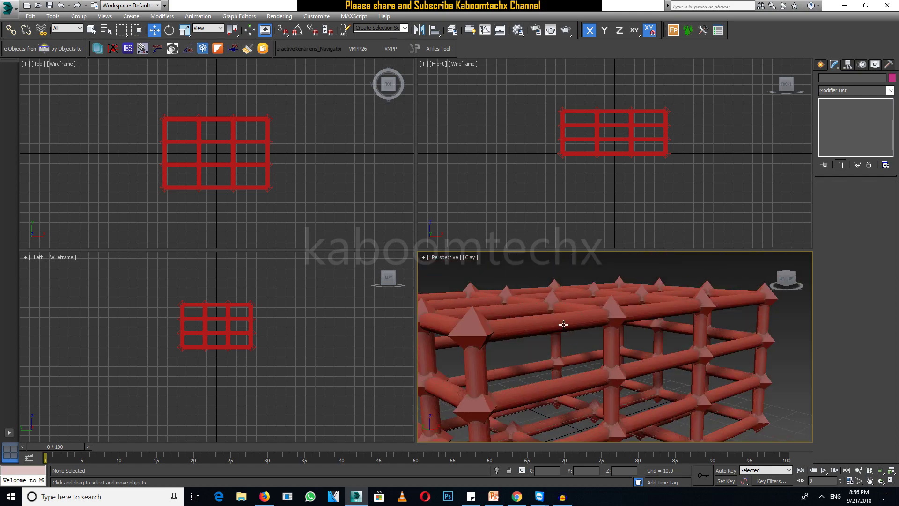
left_click(563, 324)
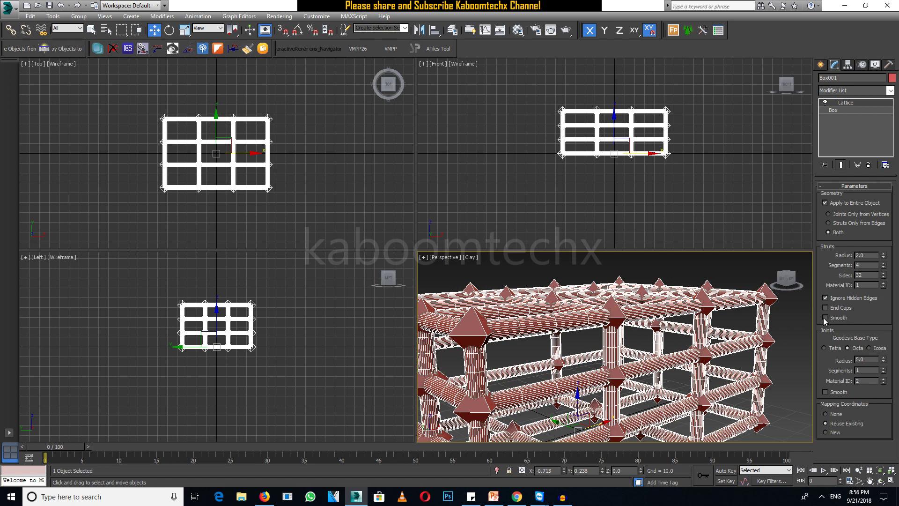
scroll(549, 323, "up", 1)
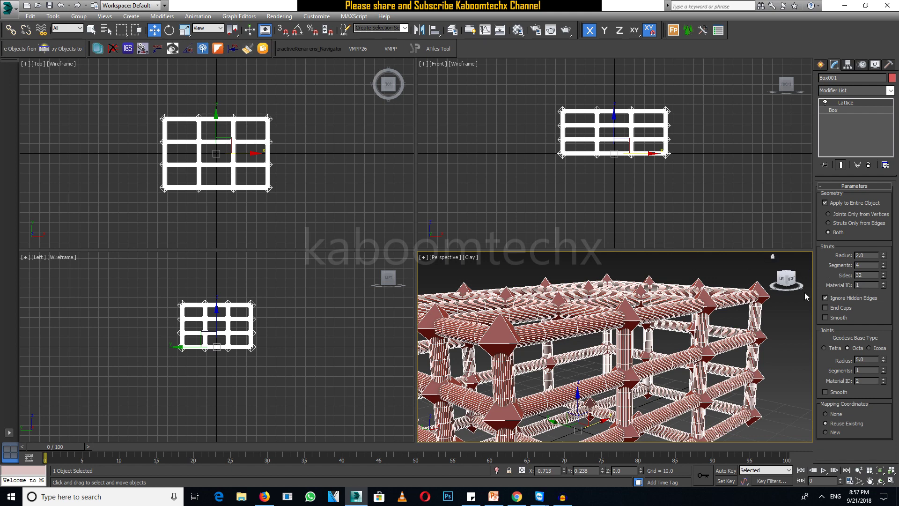
left_click(839, 299)
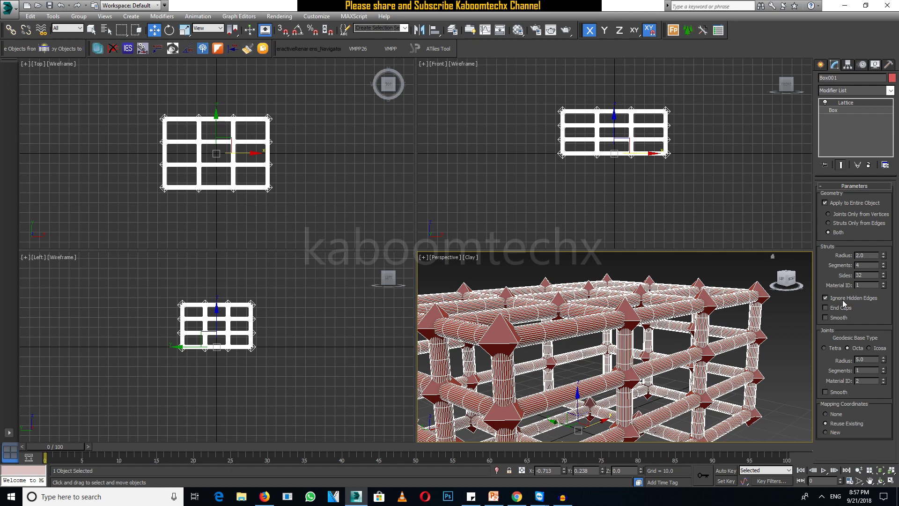
scroll(614, 321, "down", 3)
scroll(590, 320, "down", 1)
scroll(579, 320, "down", 1)
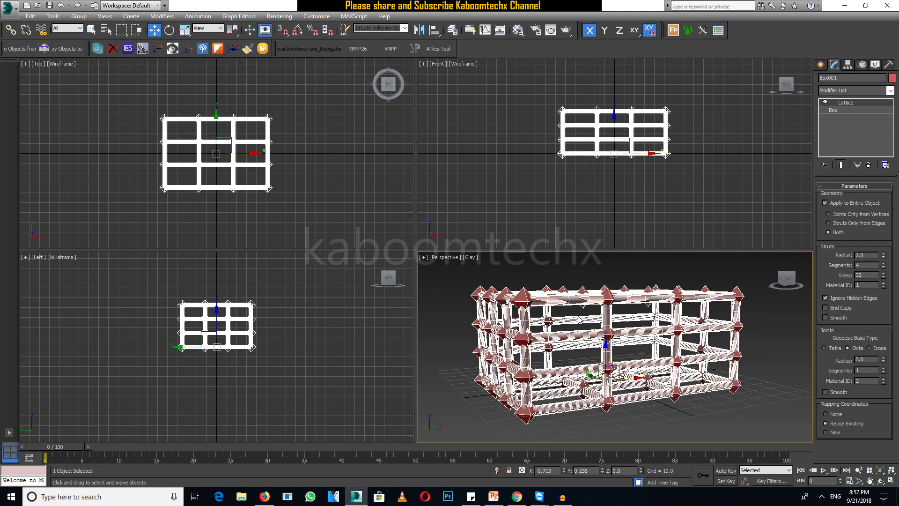
left_click(873, 300)
mouse_move(622, 342)
middle_mouse_down("alt")
mouse_move(651, 369)
mouse_move(677, 346)
mouse_move(639, 331)
middle_mouse_up("alt")
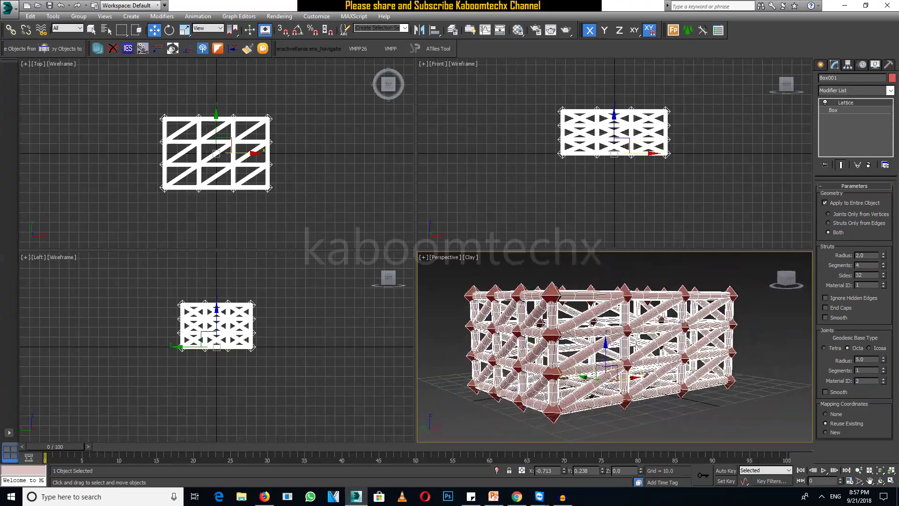
left_click(866, 300)
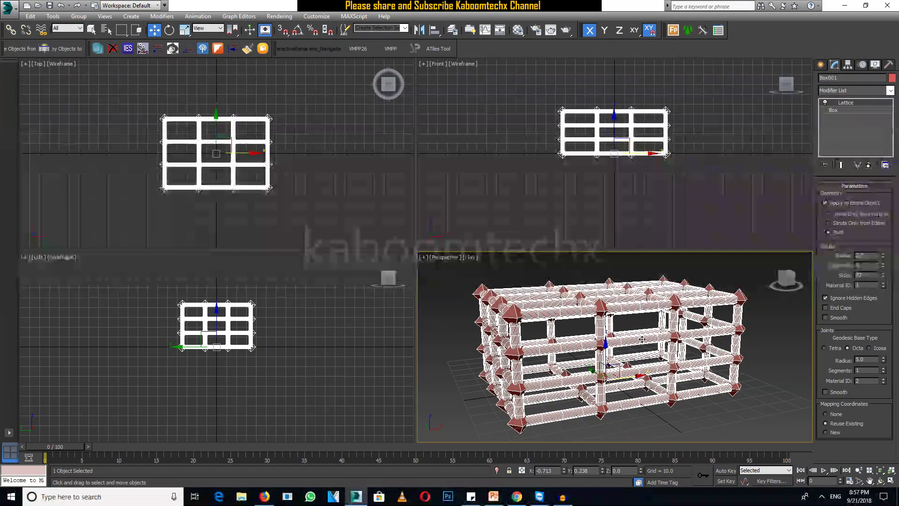
scroll(642, 339, "up", 5)
scroll(644, 358, "down", 2)
scroll(644, 359, "up", 2)
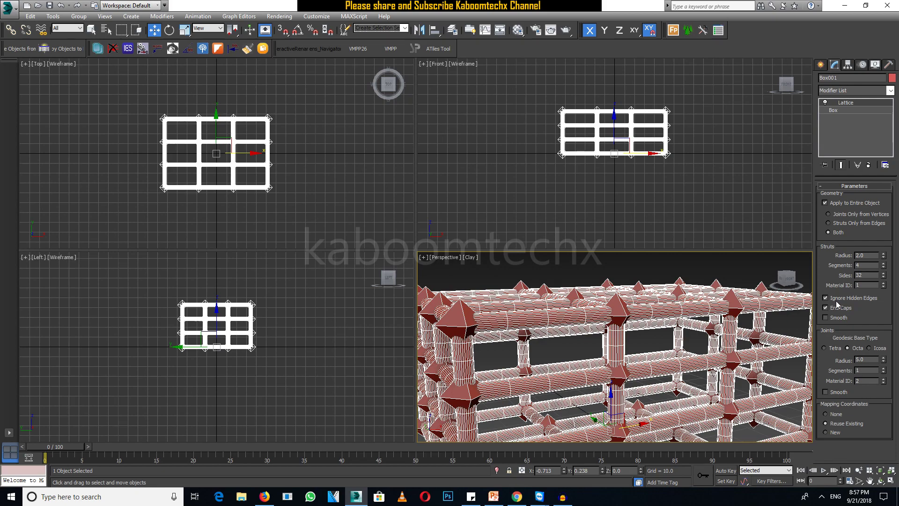
left_click(841, 309)
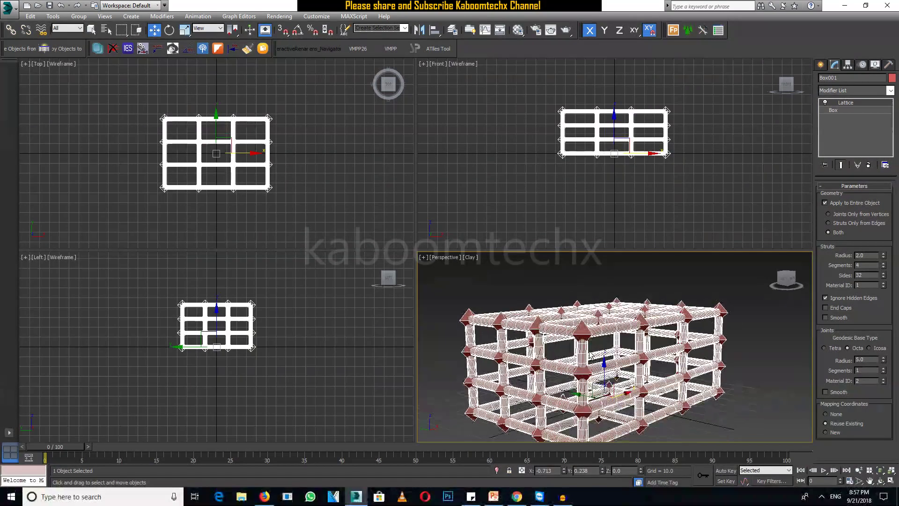
left_click(832, 310)
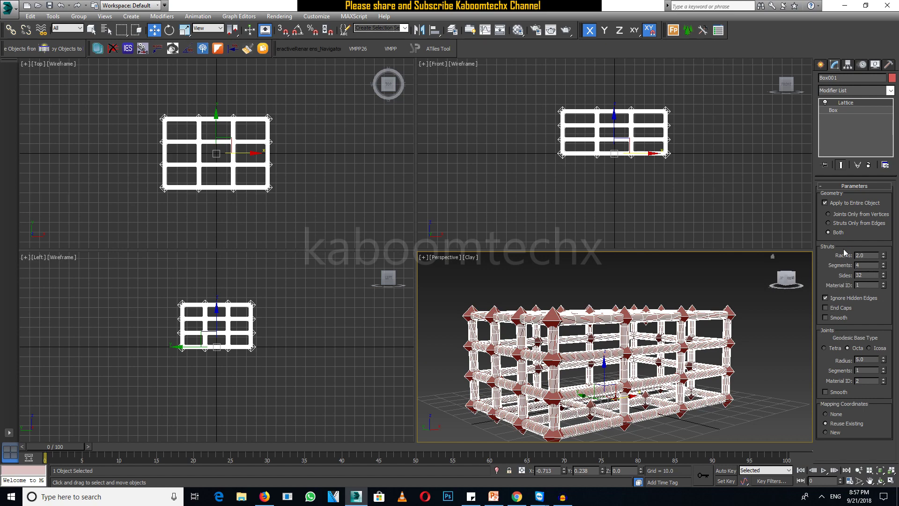
Switch the lattice geometry to Struts Only from Edges.
left_click(828, 223)
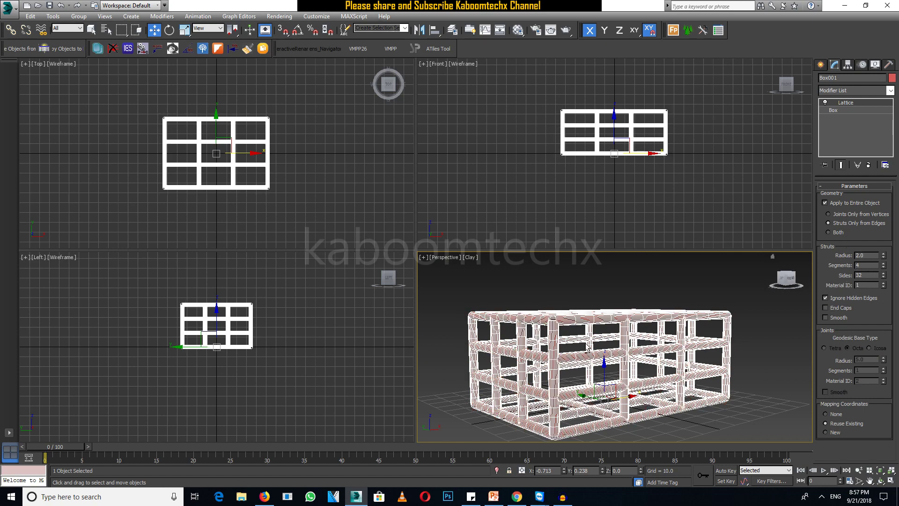
scroll(657, 344, "up", 2)
scroll(657, 344, "up", 4)
scroll(657, 344, "up", 3)
scroll(653, 351, "up", 3)
scroll(643, 343, "down", 2)
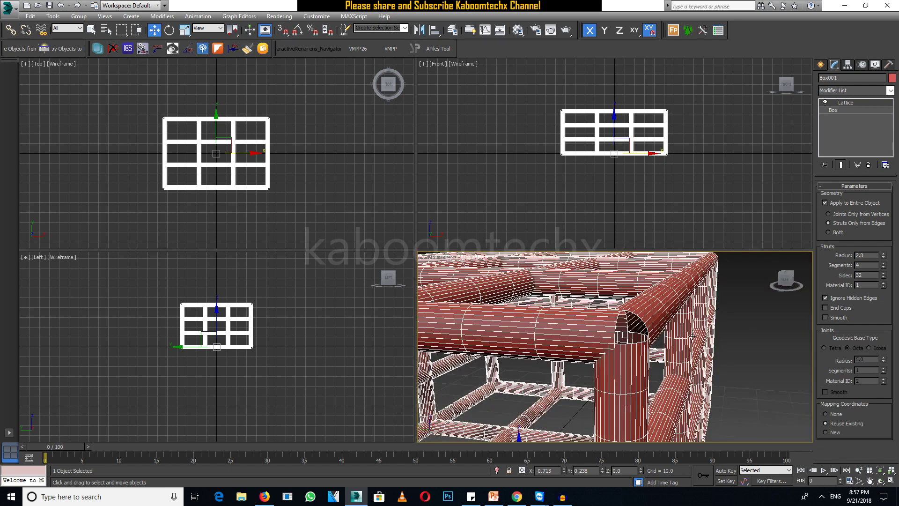
Turn on End Caps and Smooth for the struts, maximizing the Perspective view with Alt+W.
left_click(825, 308)
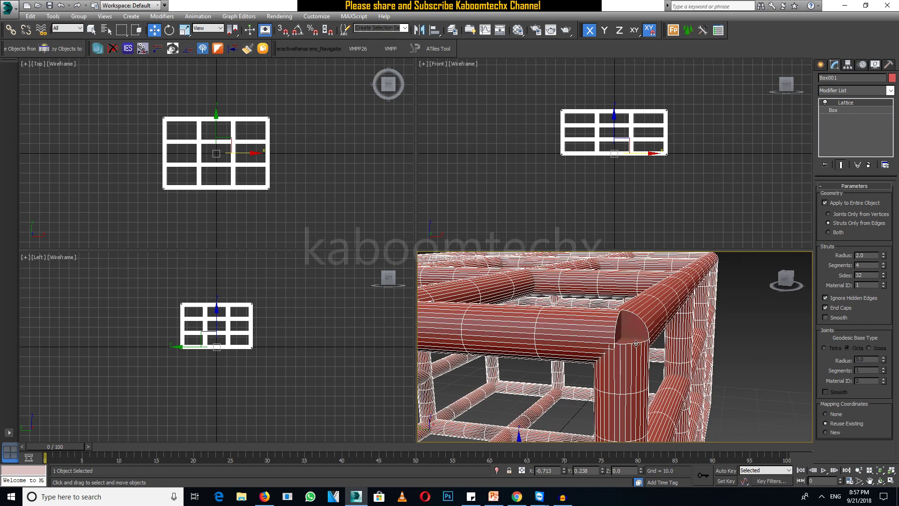
left_click(837, 309)
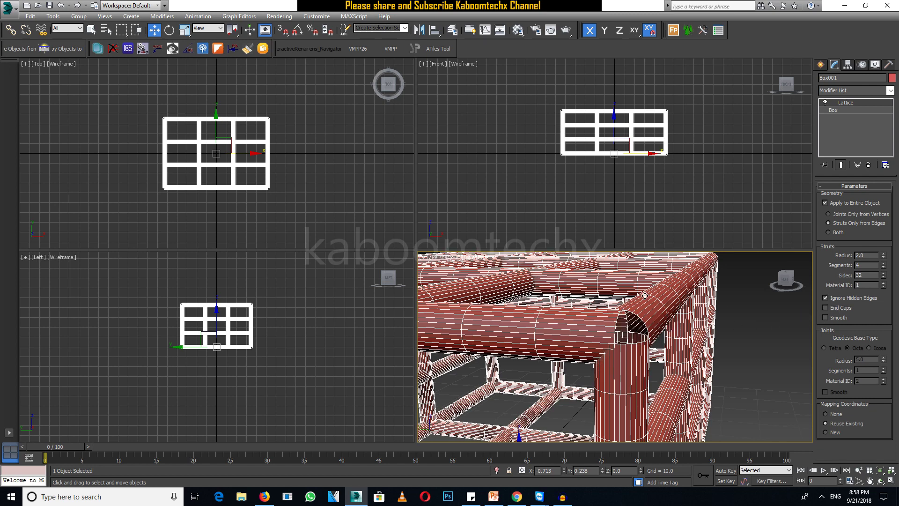
middle_click_drag(637, 323, 639, 327)
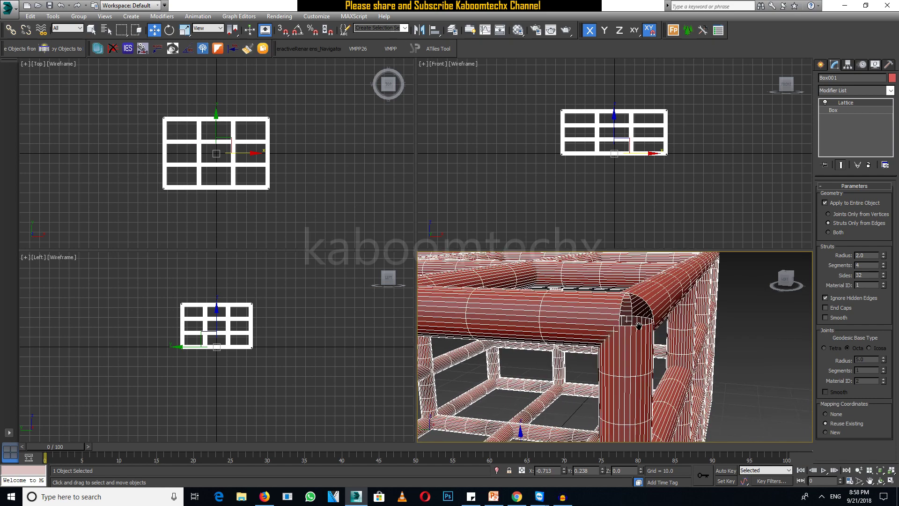
key("alt+w")
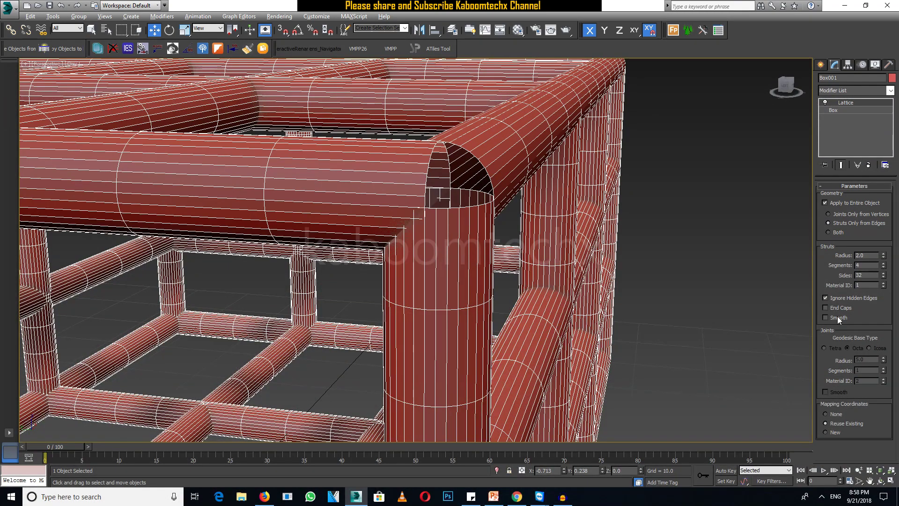
left_click(834, 312)
left_click(834, 312)
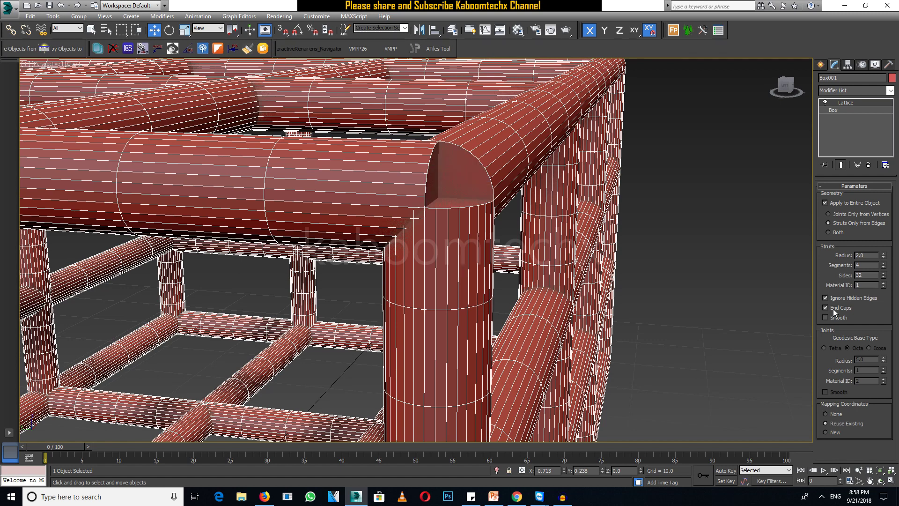
left_click(834, 311)
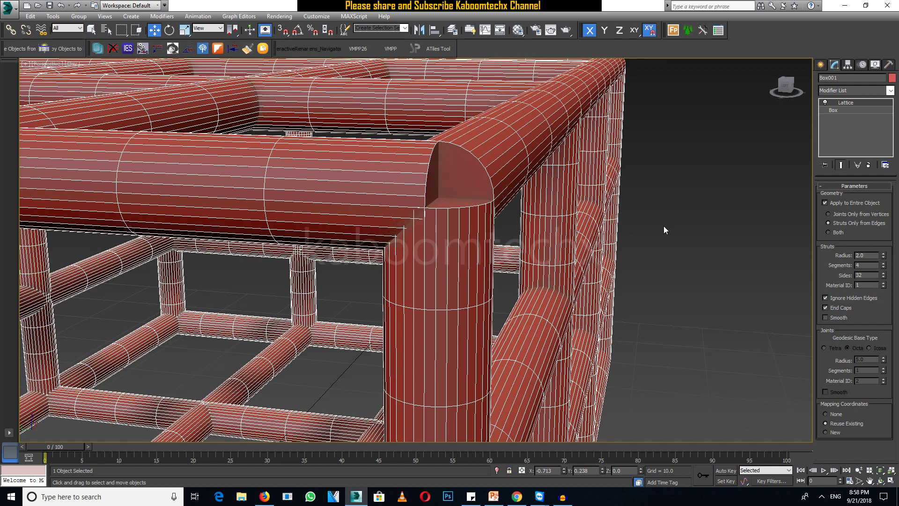
Deselect and reselect the lattice to preview the smooth, capped strut shading.
left_click(712, 237)
left_click(382, 192)
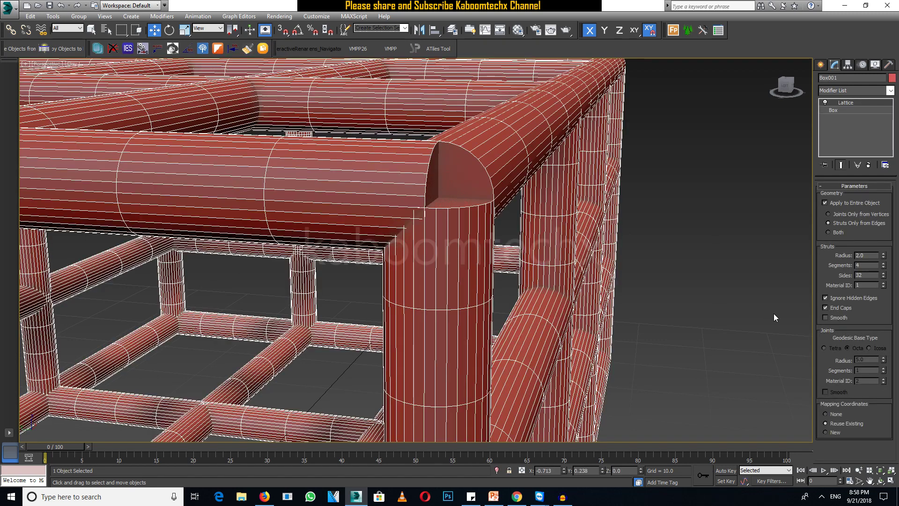
left_click(699, 246)
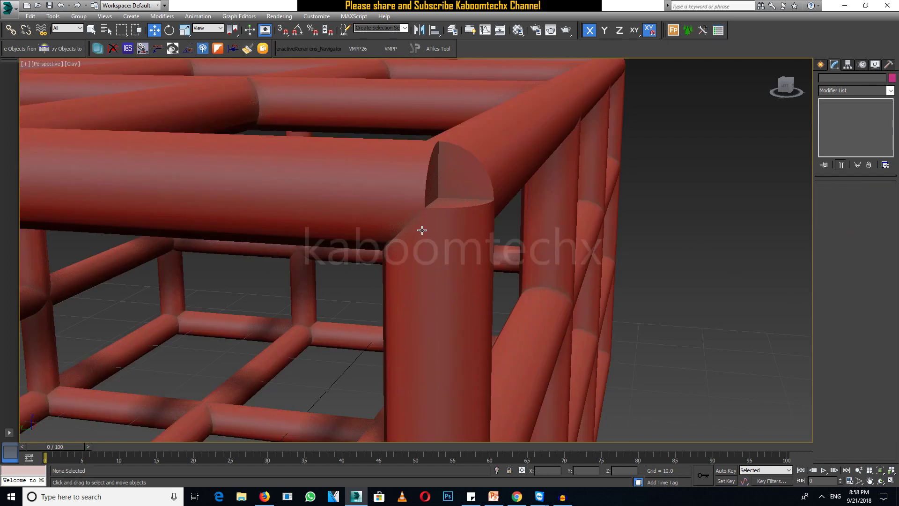
left_click(462, 240)
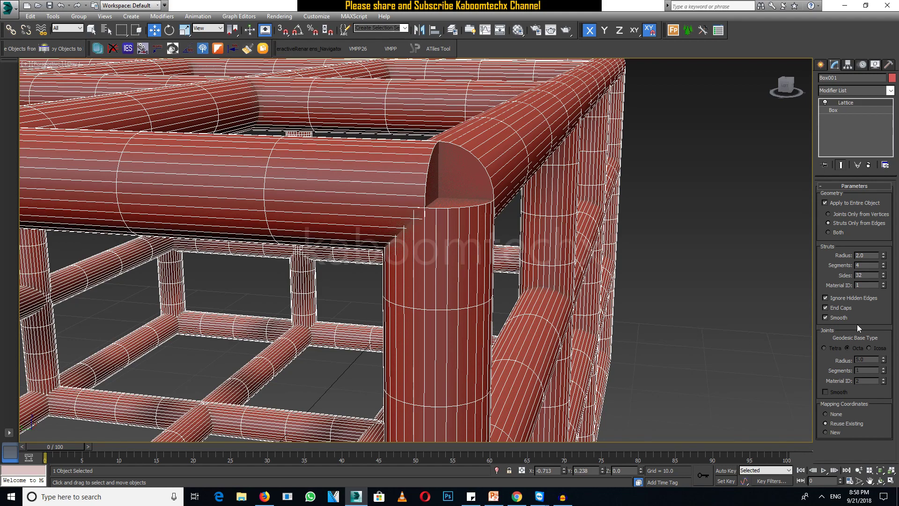
Compare the Both, Joints Only and Struts Only lattice geometry options while orbiting.
left_click(828, 232)
scroll(780, 245, "down", 3)
scroll(780, 246, "down", 3)
middle_click_drag(506, 281, 506, 252, "alt")
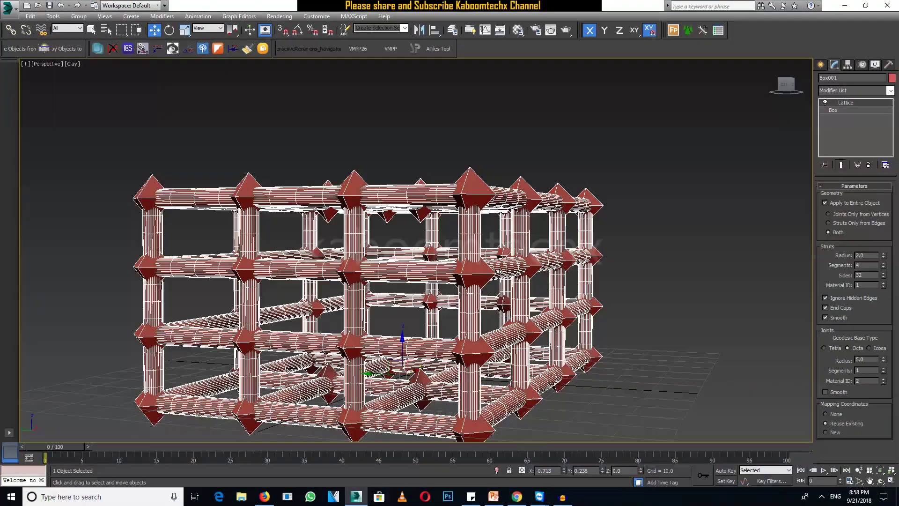
scroll(741, 243, "up", 3)
scroll(741, 243, "up", 3)
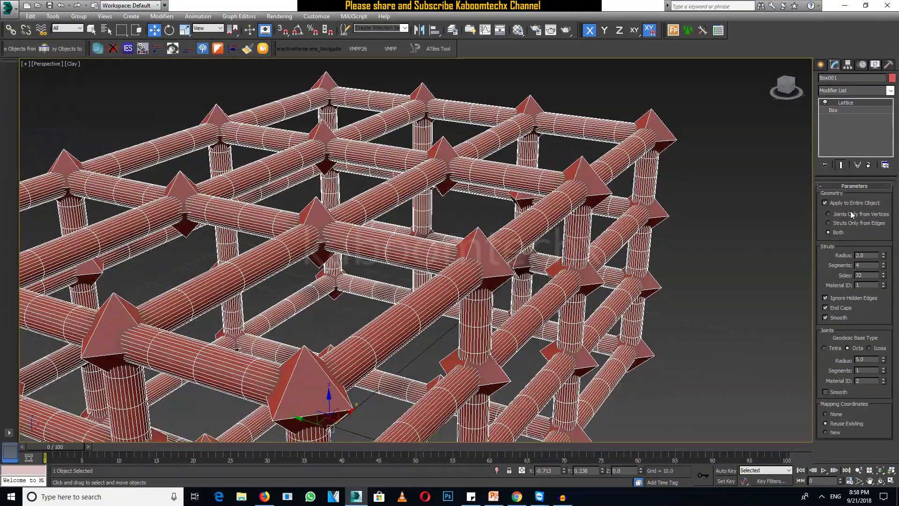
left_click(852, 214)
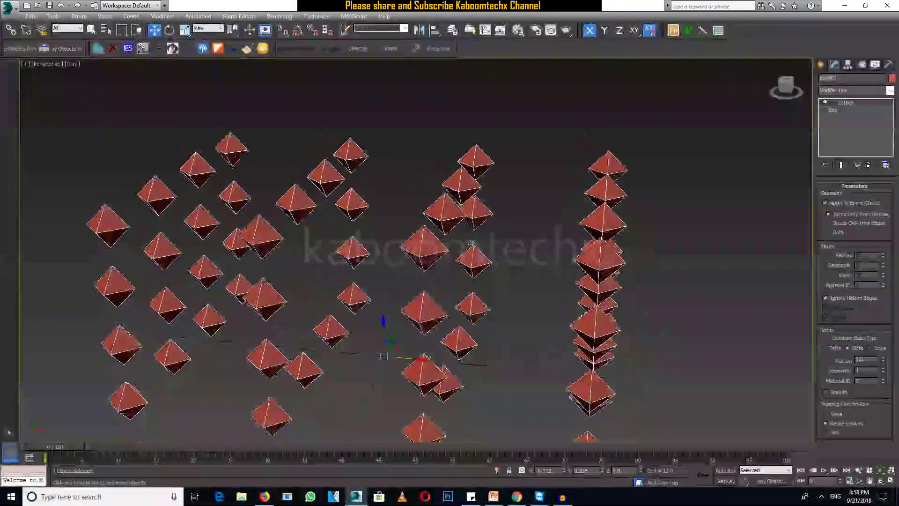
left_click(851, 224)
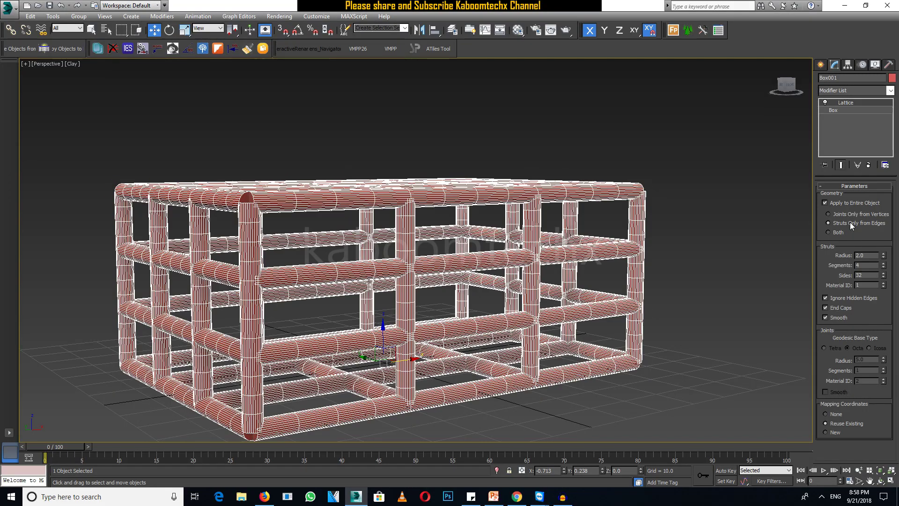
middle_click_drag(336, 254, 783, 249, "alt")
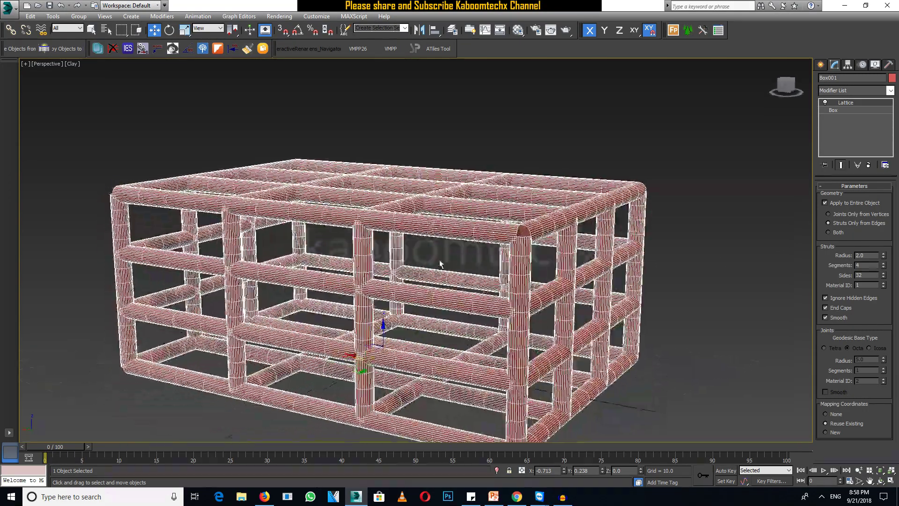
Set the lattice geometry to Both and orbit to inspect the octahedral joints.
left_click(828, 232)
middle_click_drag(702, 262, 535, 270, "alt")
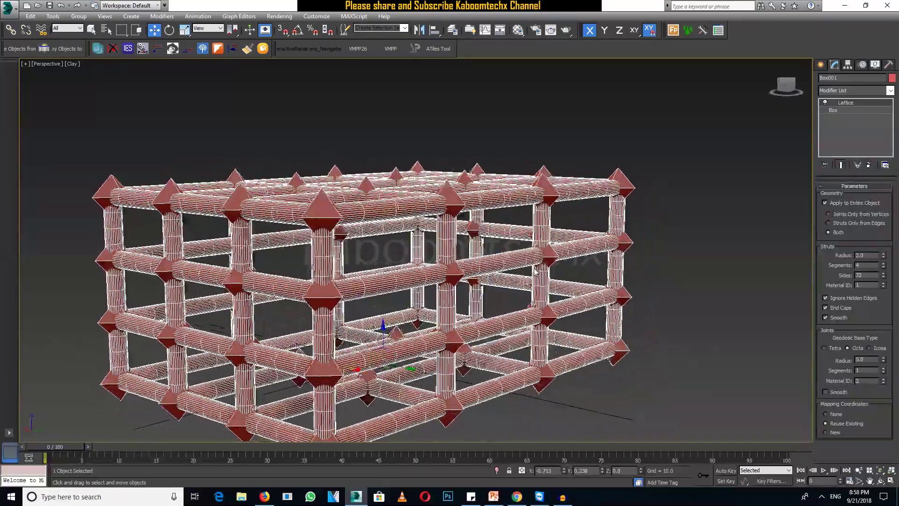
mouse_move(453, 276)
middle_mouse_down("alt")
mouse_move(553, 275)
mouse_move(762, 341)
middle_mouse_up("alt")
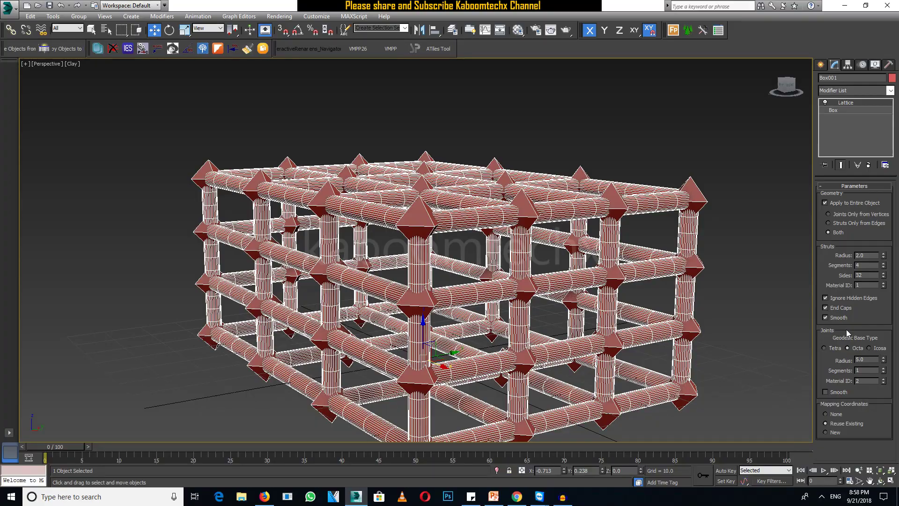
mouse_move(482, 258)
middle_mouse_down("alt")
mouse_move(520, 253)
mouse_move(491, 252)
middle_mouse_up("alt")
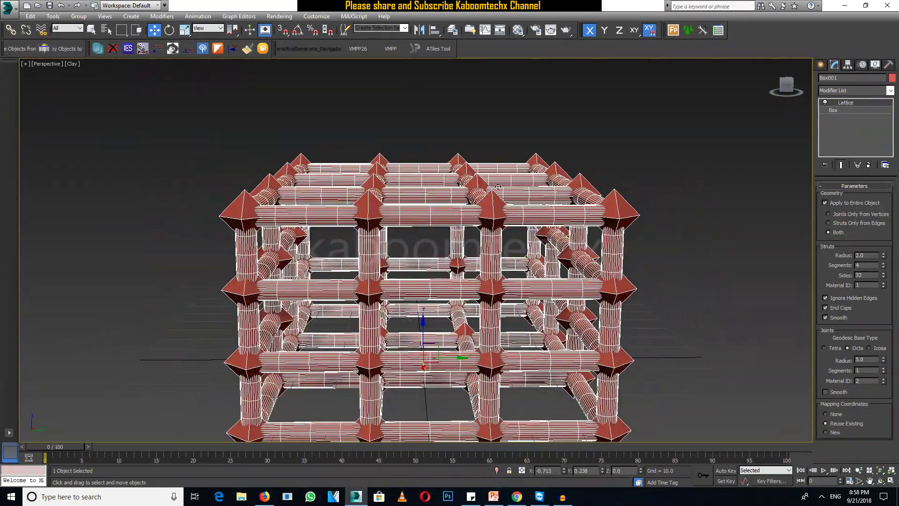
mouse_move(491, 194)
middle_mouse_down("alt")
mouse_move(352, 223)
mouse_move(355, 213)
middle_mouse_up("alt")
scroll(353, 223, "up", 4)
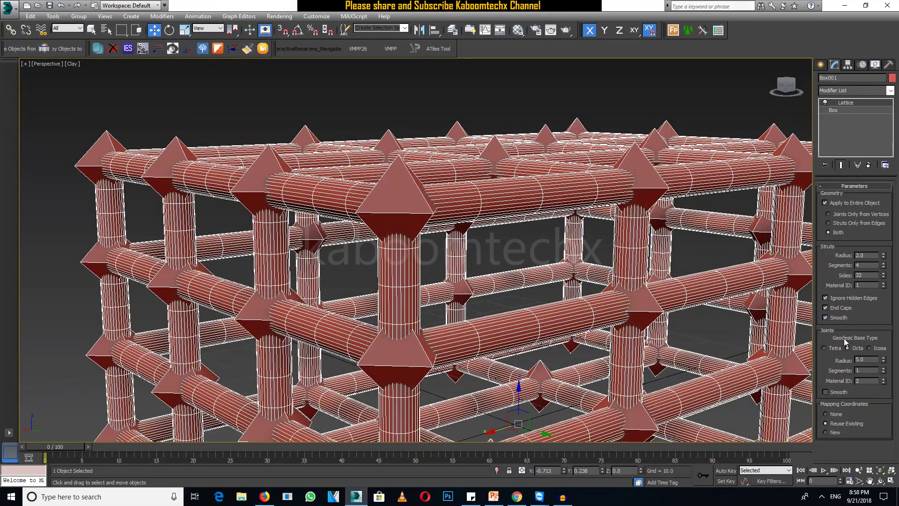
Try Tetra and Octa joint types, then settle on Icosa and orbit to view the joints.
left_click(833, 349)
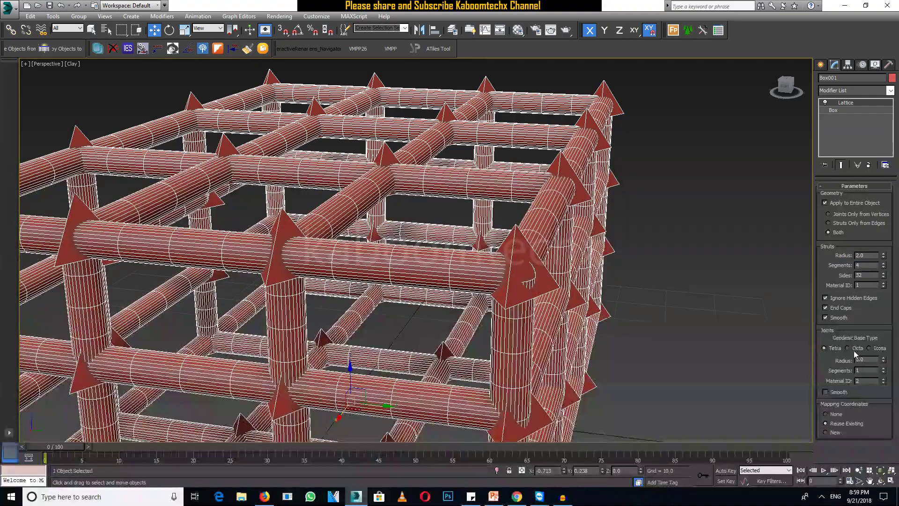
left_click(858, 350)
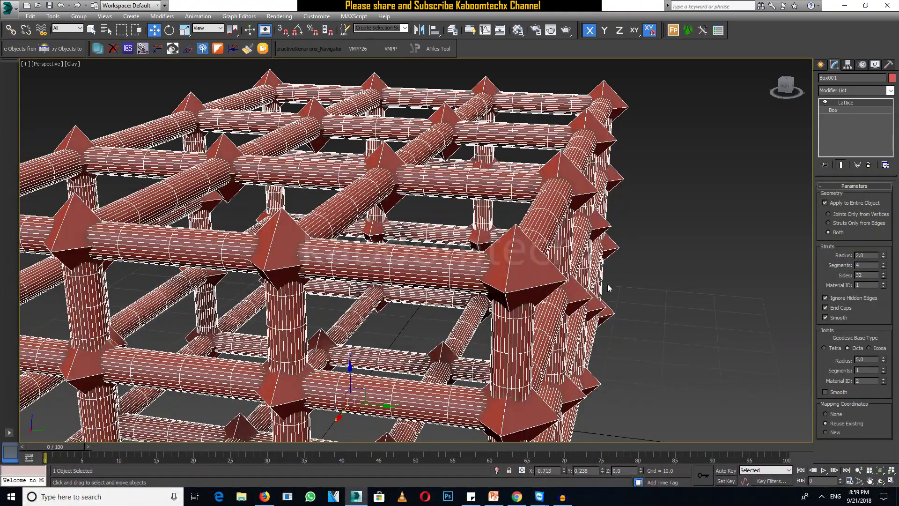
middle_click_drag(608, 283, 319, 236, "alt")
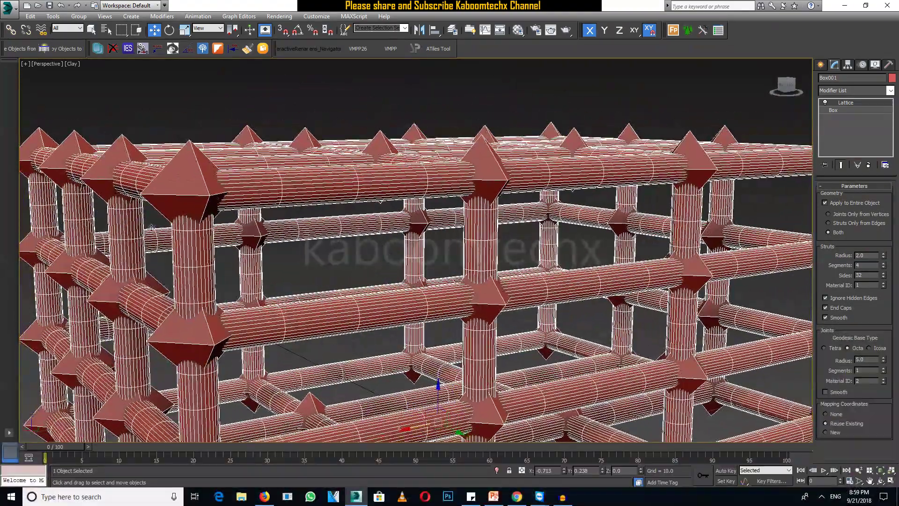
left_click(869, 348)
mouse_move(609, 281)
middle_mouse_down("alt")
mouse_move(565, 295)
mouse_move(477, 266)
middle_mouse_up("alt")
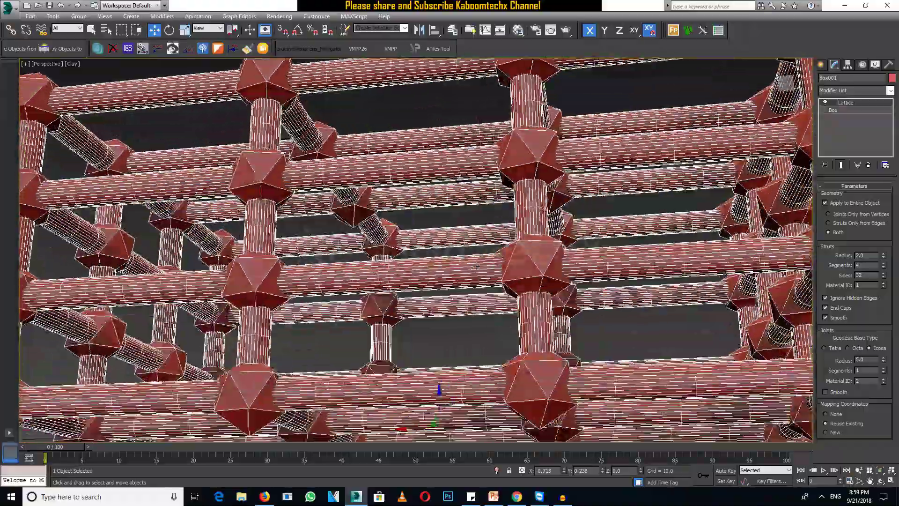
mouse_move(477, 266)
middle_mouse_down("alt")
mouse_move(469, 300)
mouse_move(532, 284)
mouse_move(585, 300)
middle_mouse_up("alt")
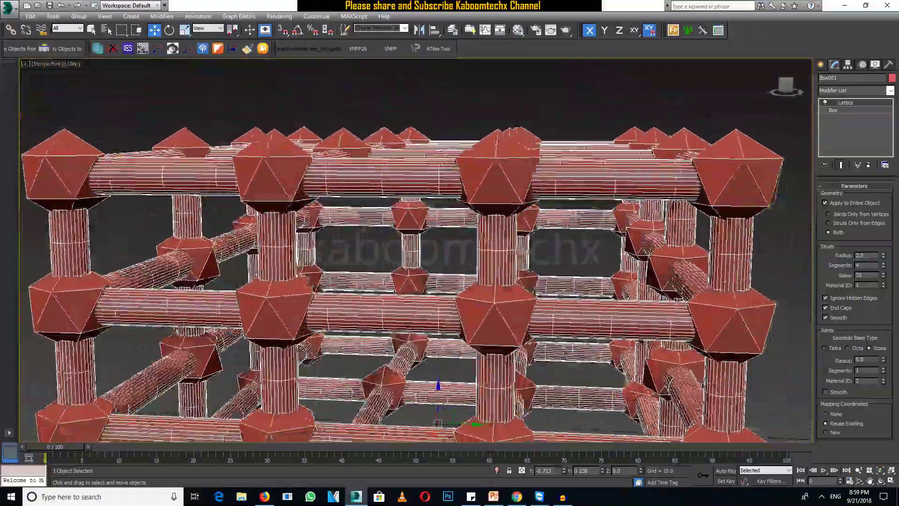
Set Joints Radius to 5.0 and Joints Segments to 7, then orbit to preview the spheres.
left_click_drag(884, 361, 890, 363)
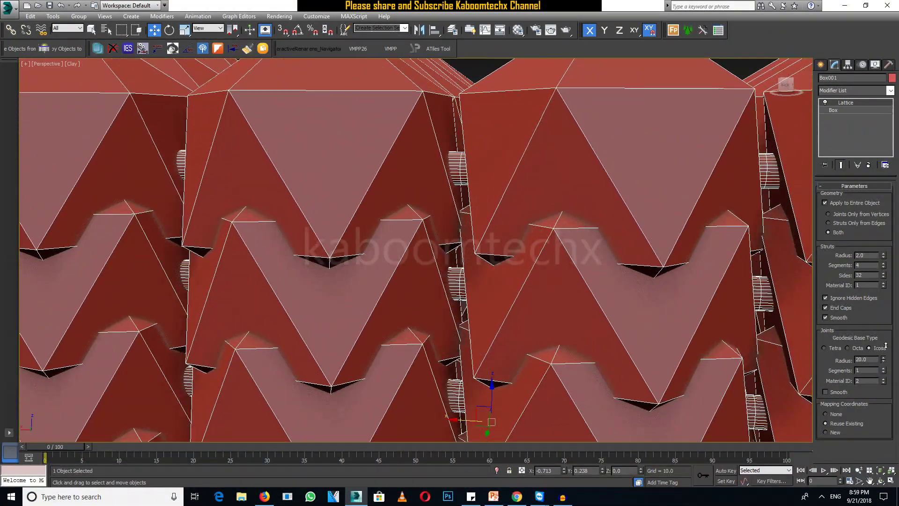
key("z")
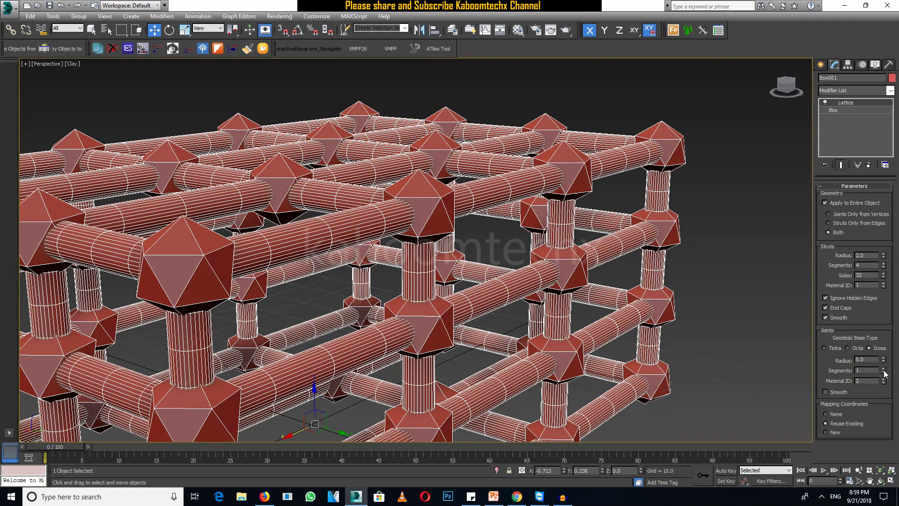
left_click(884, 368)
left_click(883, 369)
left_click(884, 368)
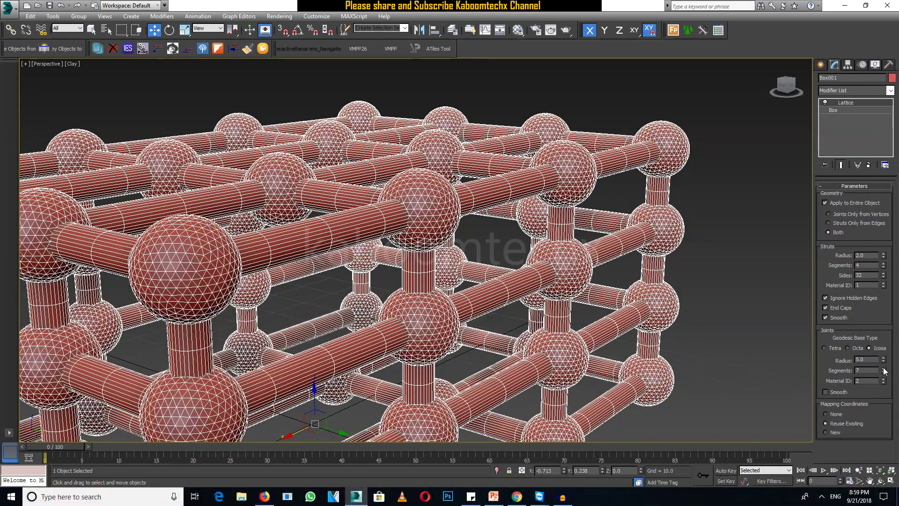
left_click(768, 246)
middle_click_drag(768, 246, 572, 220, "alt")
left_click(572, 220)
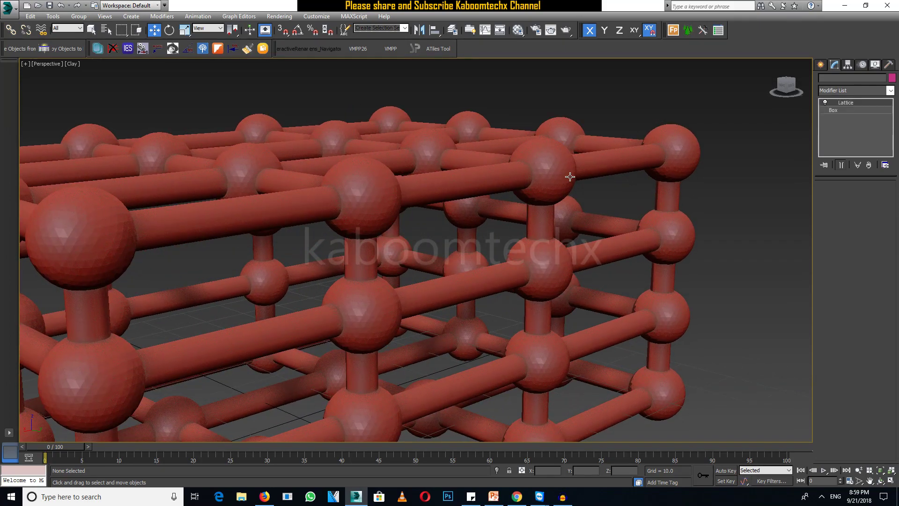
Select and deselect the lattice to inspect the smooth shading on its spherical joints.
left_click(722, 227)
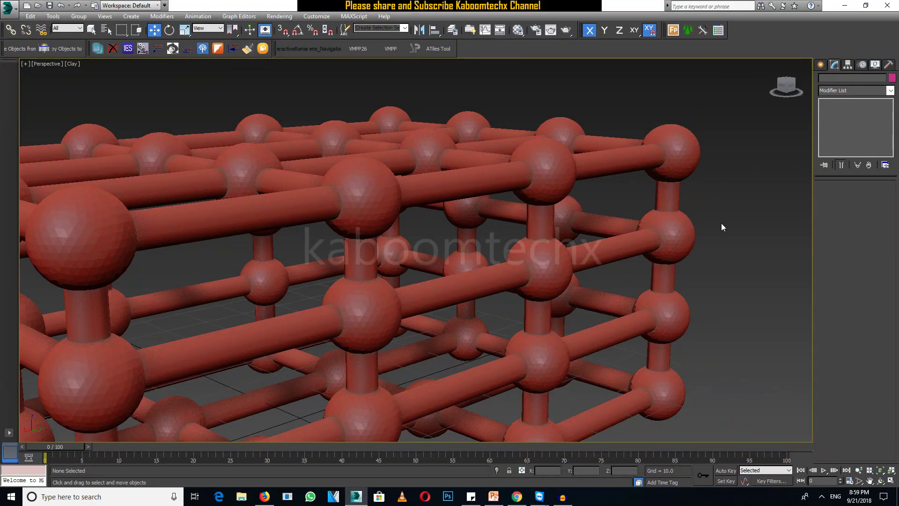
left_click(543, 179)
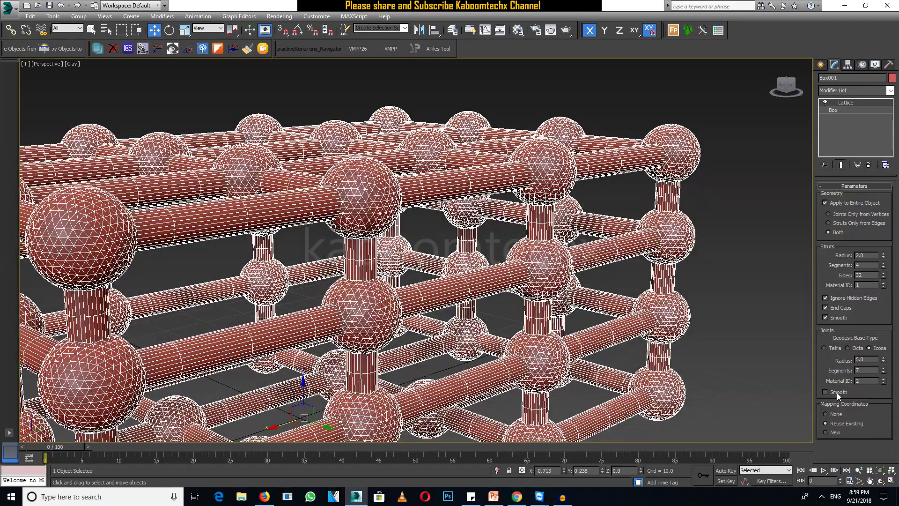
left_click(720, 265)
scroll(602, 211, "up", 2)
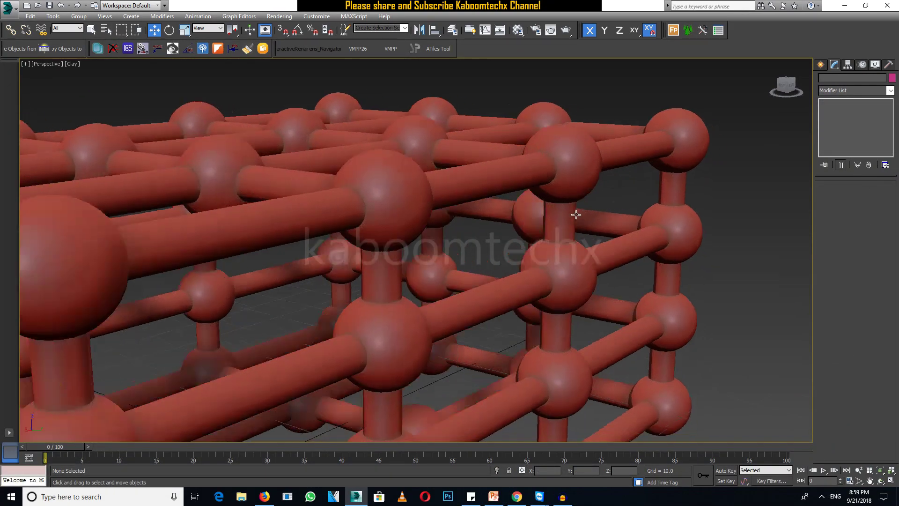
scroll(602, 211, "up", 3)
scroll(602, 211, "down", 5)
Orbit around the whole cage to review it from elevated three-quarter angles.
middle_click_drag(602, 216, 547, 212, "alt")
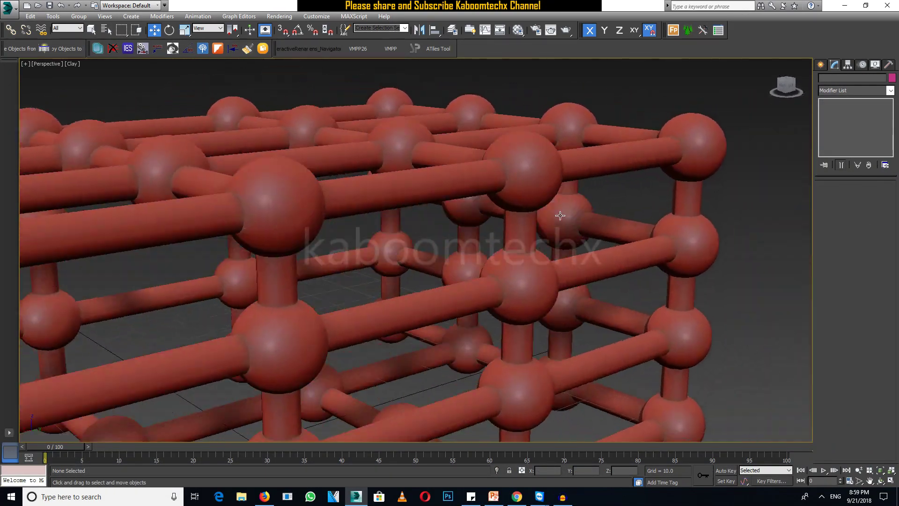
scroll(546, 211, "down", 5)
mouse_move(537, 262)
middle_mouse_down("alt")
mouse_move(427, 237)
mouse_move(428, 200)
mouse_move(453, 152)
mouse_move(553, 252)
mouse_move(528, 226)
middle_mouse_up("alt")
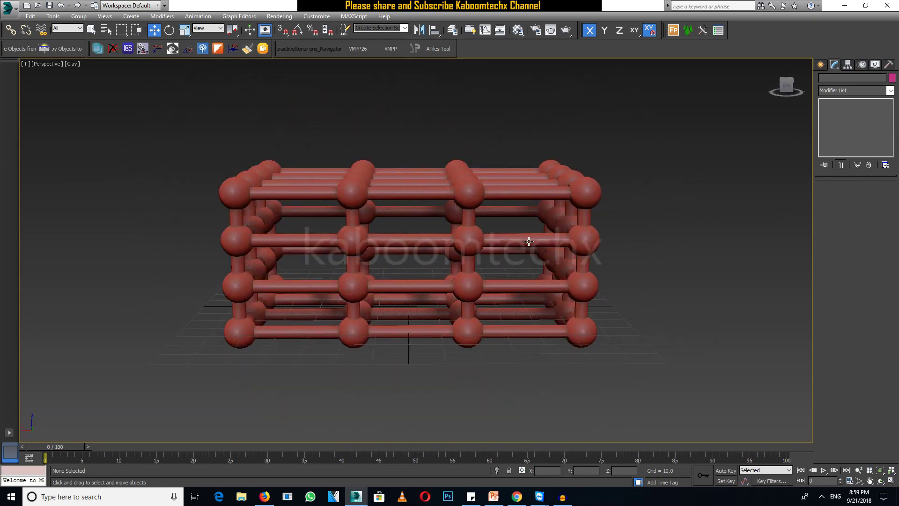
left_click(528, 238)
mouse_move(536, 274)
middle_mouse_down("alt")
mouse_move(566, 308)
mouse_move(591, 248)
mouse_move(570, 268)
mouse_move(543, 266)
middle_mouse_up("alt")
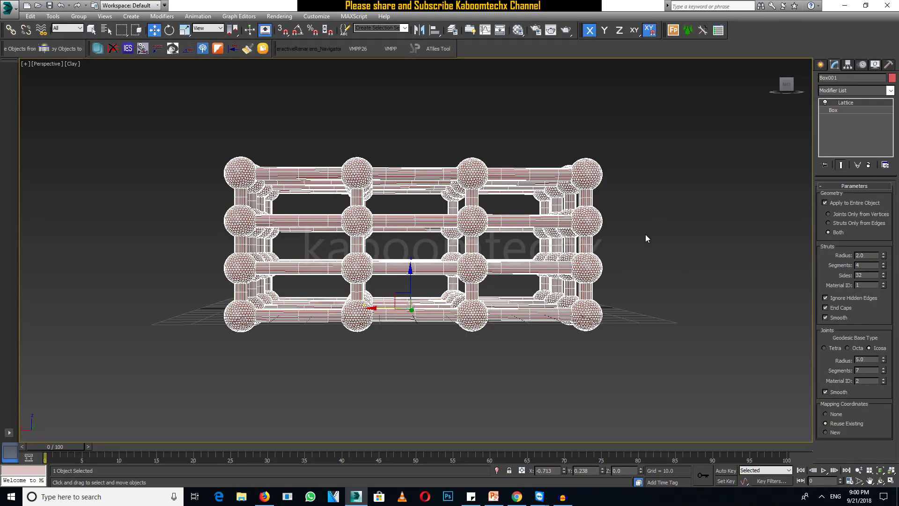
middle_click_drag(465, 256, 499, 270, "alt")
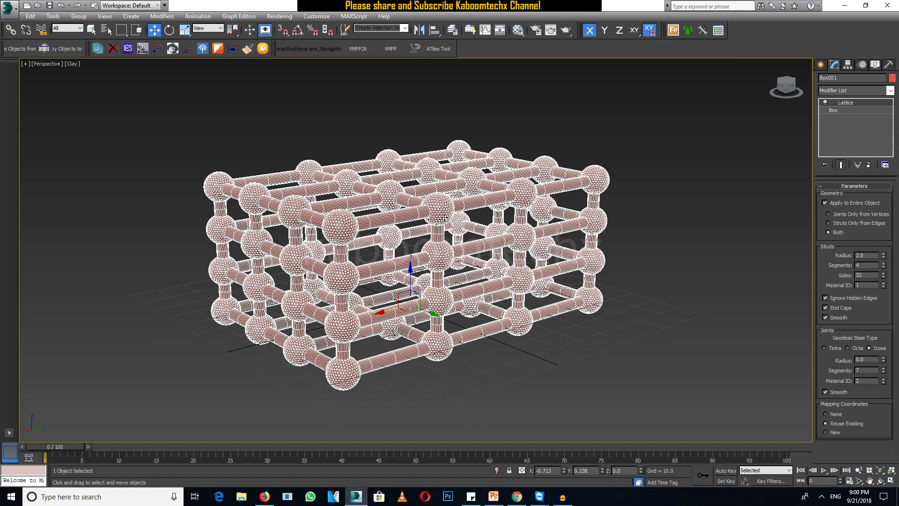
middle_click_drag(639, 217, 585, 236, "alt")
left_click(627, 168)
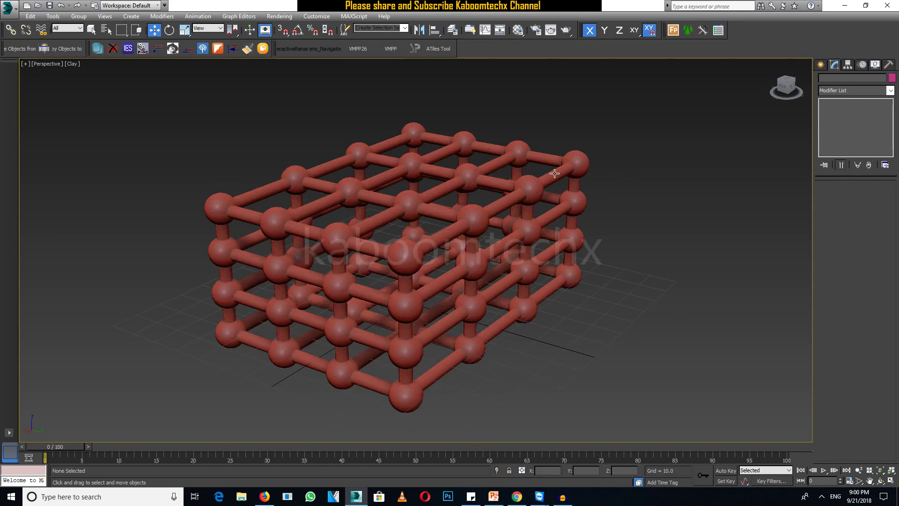
left_click(524, 187)
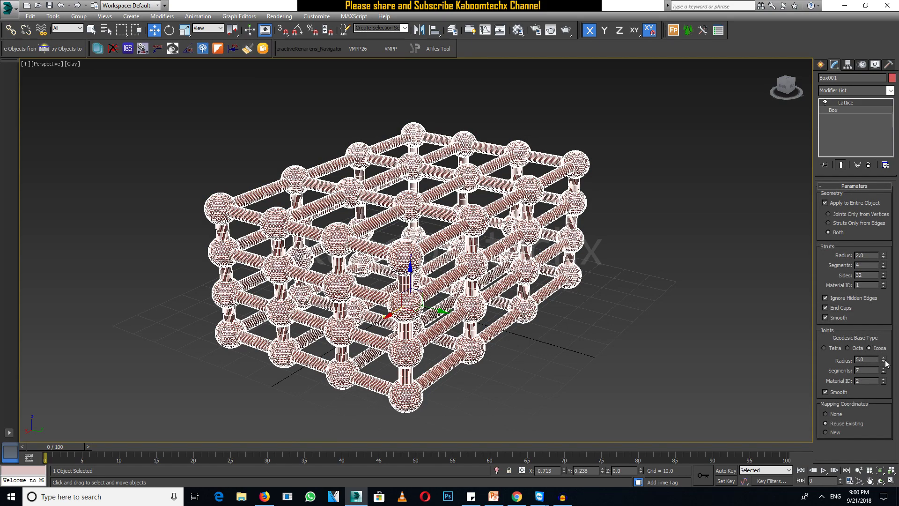
Zero the Joints Radius, raise it to about 2.5, and preview the smaller joints.
right_click(884, 361)
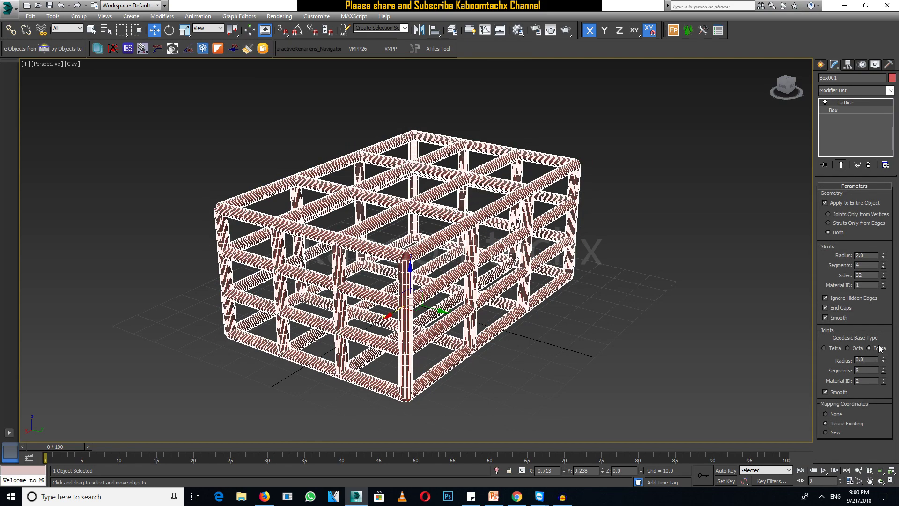
left_click_drag(885, 361, 779, 312)
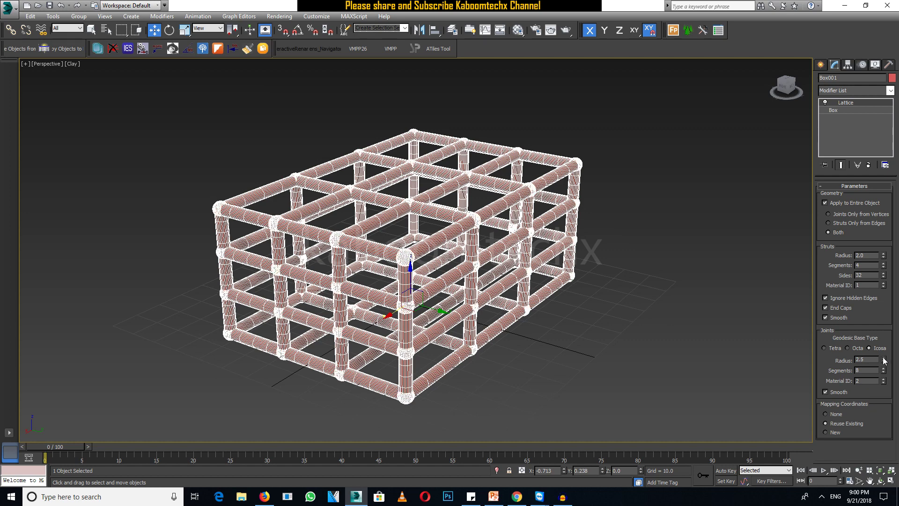
left_click(691, 286)
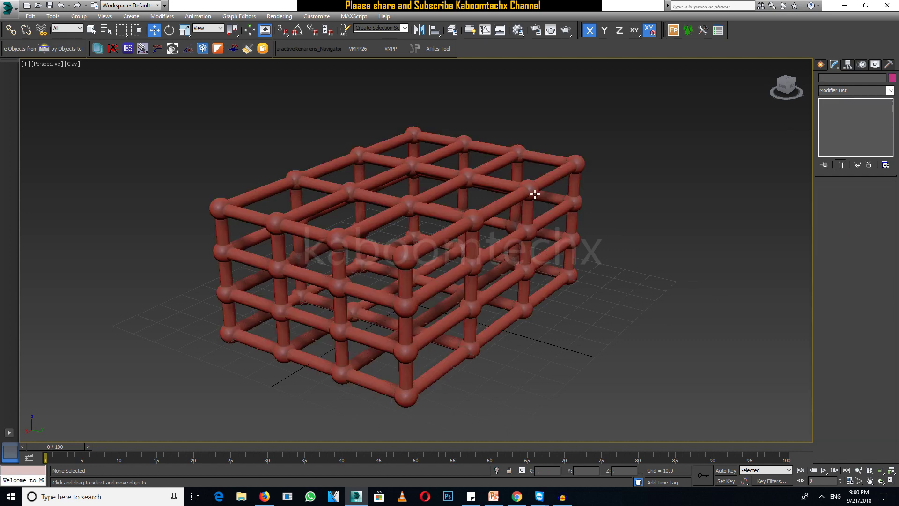
left_click(488, 261)
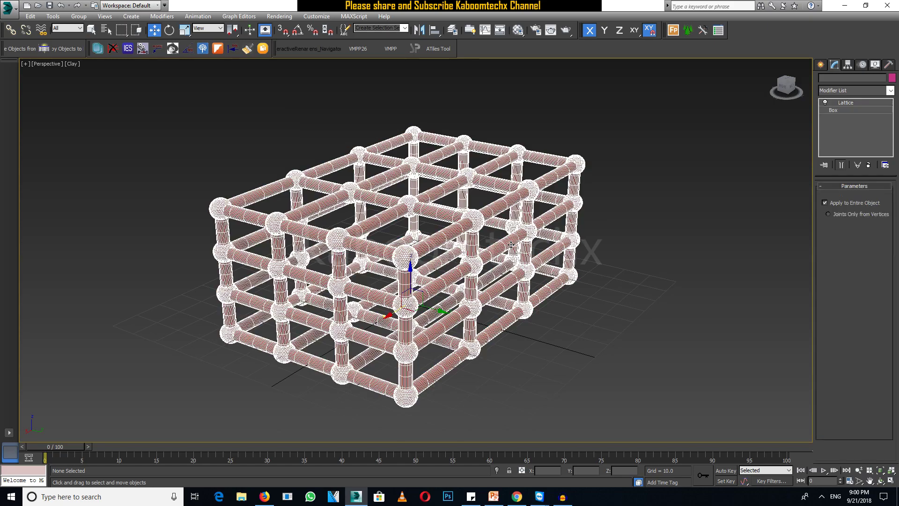
Raise the box height to 108.309 and reduce the lattice strut segments to 1.
left_click(836, 111)
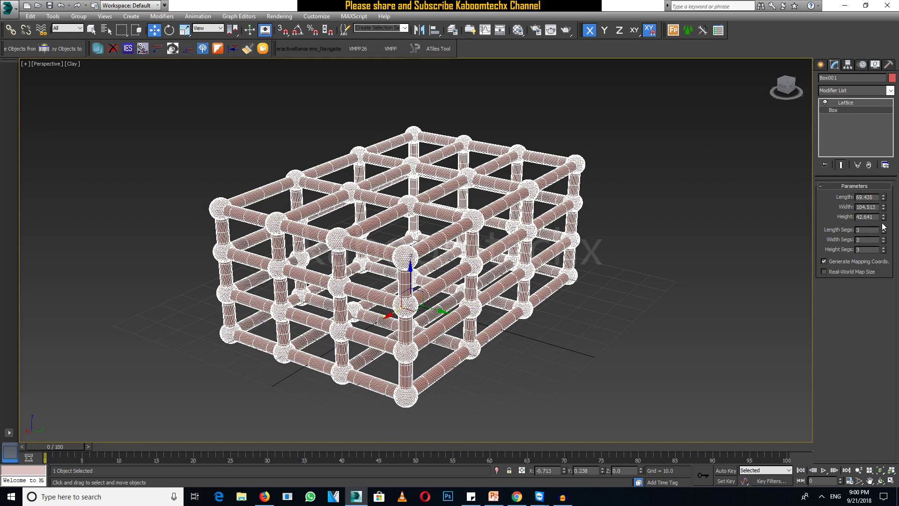
left_click_drag(886, 220, 886, 150)
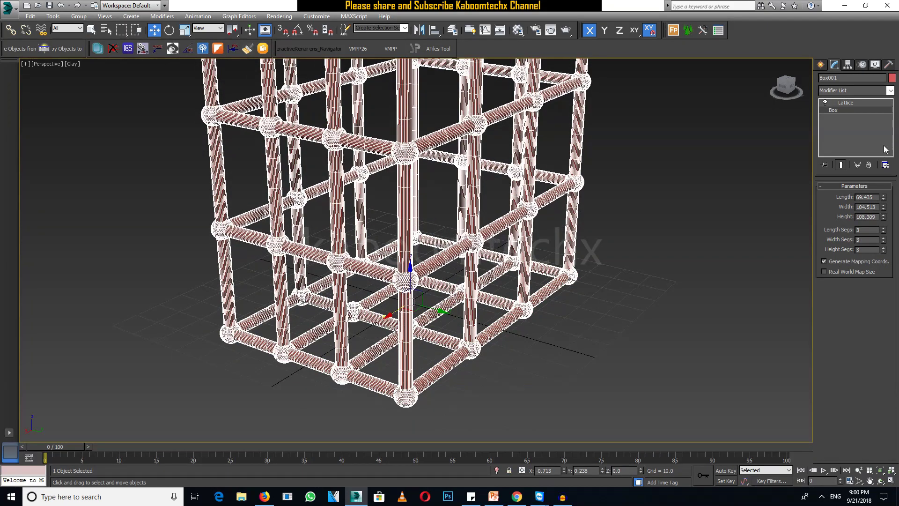
mouse_move(572, 189)
middle_mouse_down("alt")
mouse_move(667, 218)
mouse_move(619, 302)
mouse_move(568, 282)
mouse_move(392, 262)
mouse_move(517, 274)
mouse_move(518, 215)
mouse_move(557, 337)
mouse_move(504, 281)
mouse_move(490, 226)
middle_mouse_up("alt")
left_click(667, 218)
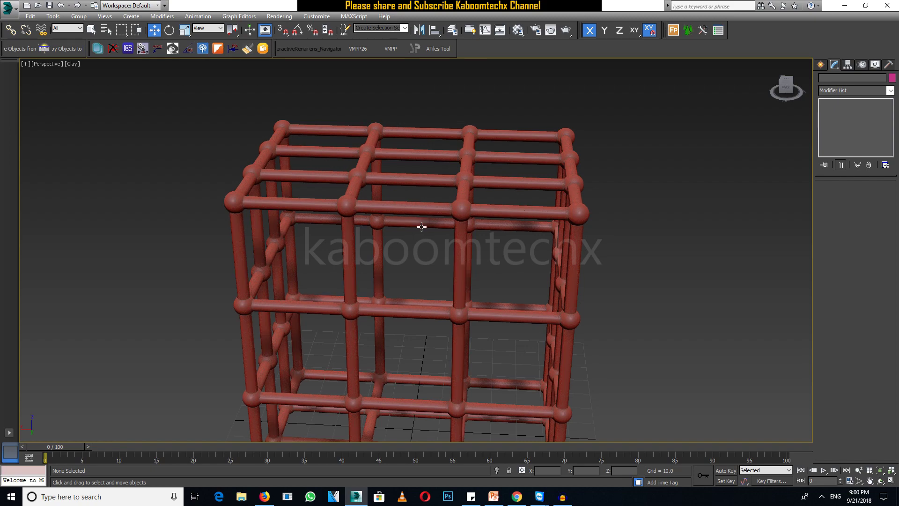
mouse_move(450, 336)
middle_mouse_down("alt")
mouse_move(443, 267)
mouse_move(481, 259)
mouse_move(457, 277)
mouse_move(460, 248)
mouse_move(477, 258)
mouse_move(518, 253)
mouse_move(451, 257)
mouse_move(431, 301)
mouse_move(427, 265)
mouse_move(468, 252)
middle_mouse_up("alt")
left_click(464, 199)
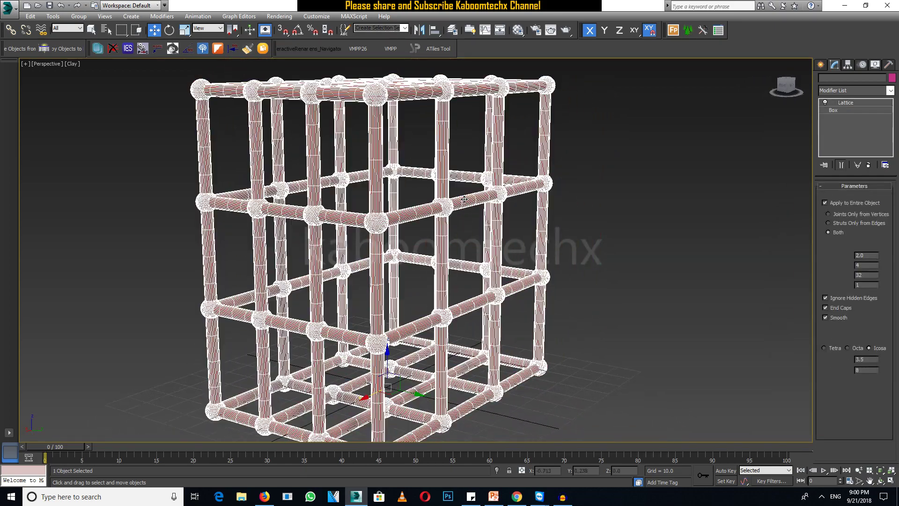
left_click_drag(880, 257, 884, 272)
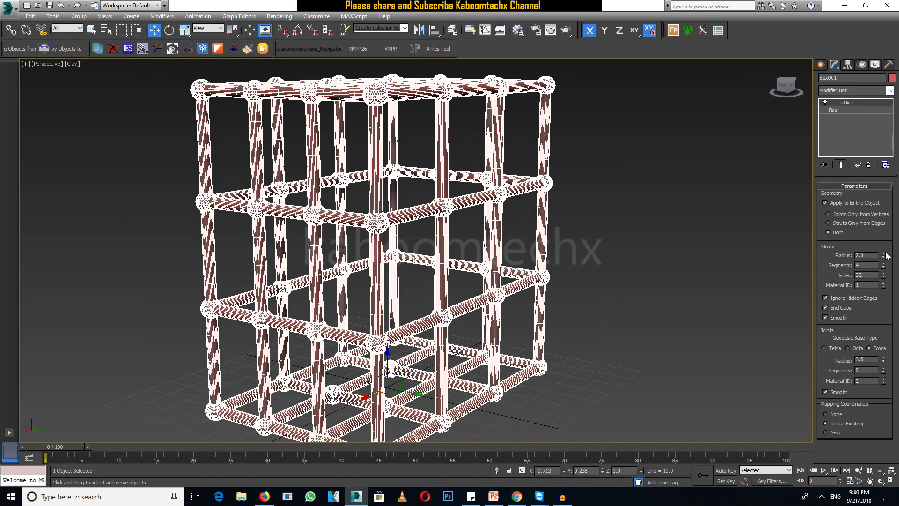
left_click_drag(882, 268, 883, 276)
Widen the box to 259.778 and raise its height to 309.764.
left_click(841, 111)
mouse_move(883, 206)
left_mouse_down()
mouse_move(877, 162)
mouse_move(886, 168)
left_mouse_up()
left_click_drag(883, 217, 879, 132)
scroll(660, 231, "down", 5)
mouse_move(660, 230)
middle_mouse_down("alt")
mouse_move(616, 249)
mouse_move(604, 305)
mouse_move(627, 333)
middle_mouse_up("alt")
left_click_drag(882, 208, 883, 117)
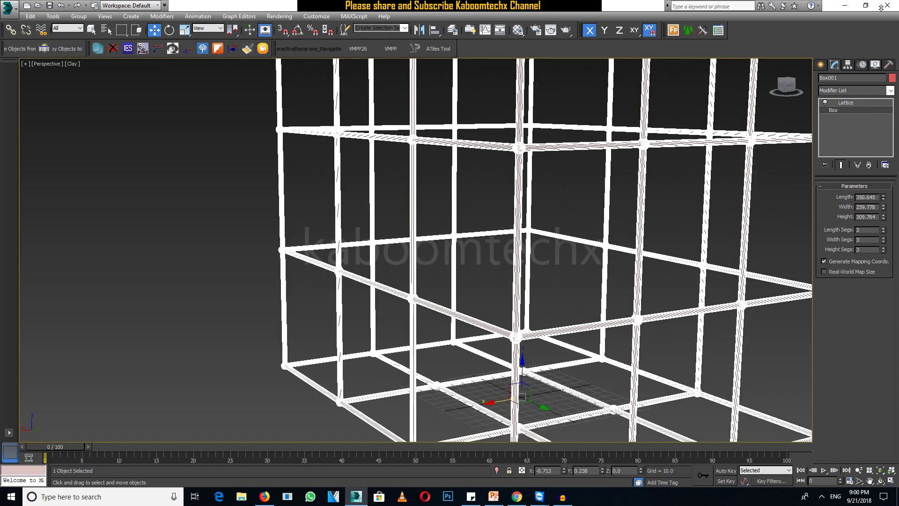
scroll(586, 222, "down", 3)
scroll(658, 217, "down", 2)
scroll(693, 244, "down", 4)
scroll(725, 277, "down", 3)
left_click(726, 277)
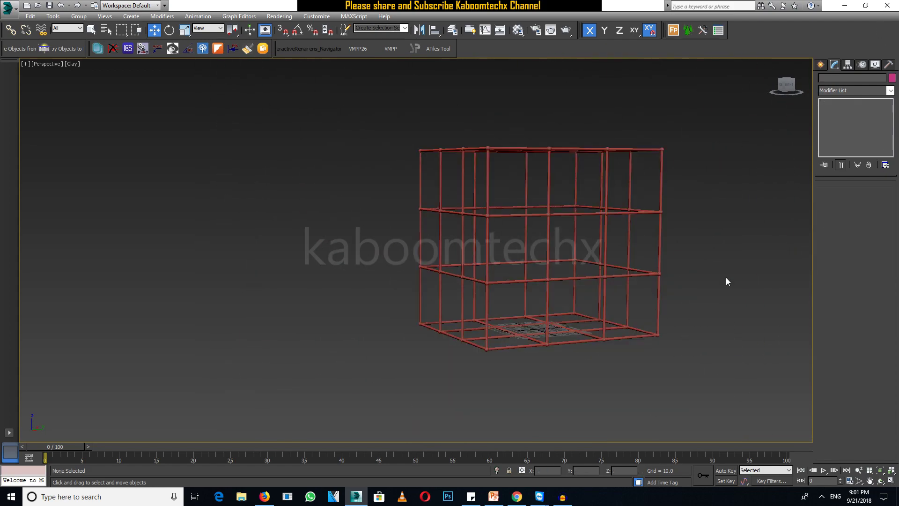
Frame the cage and raise its Length Segs to 18 for more vertical struts.
left_click(585, 221)
scroll(594, 226, "up", 6)
key("z")
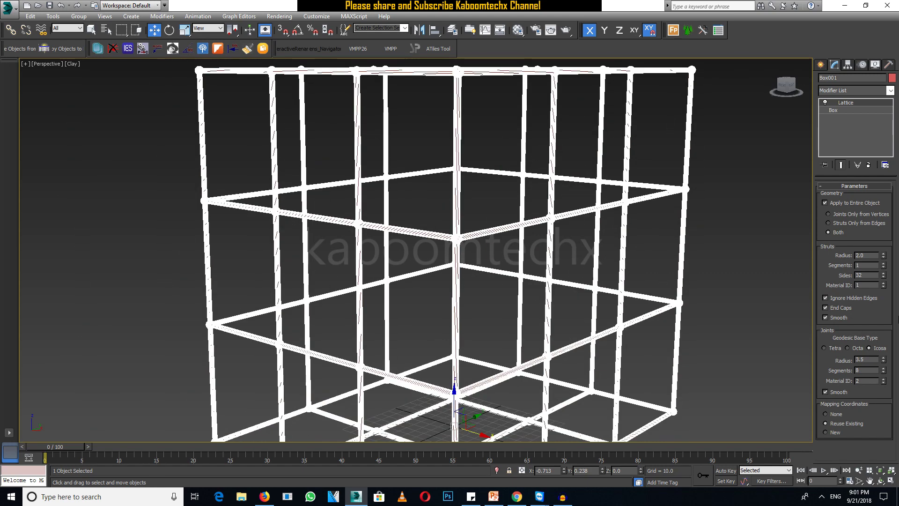
left_click(834, 109)
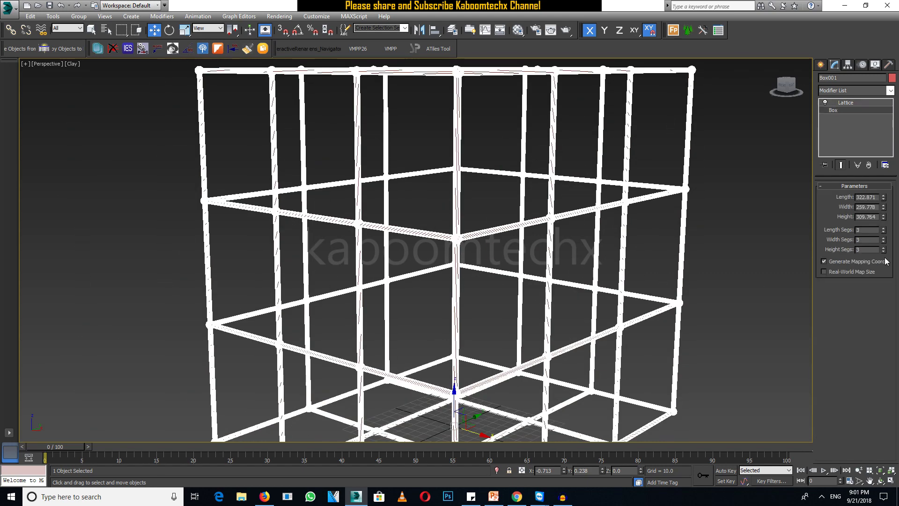
left_click(883, 238)
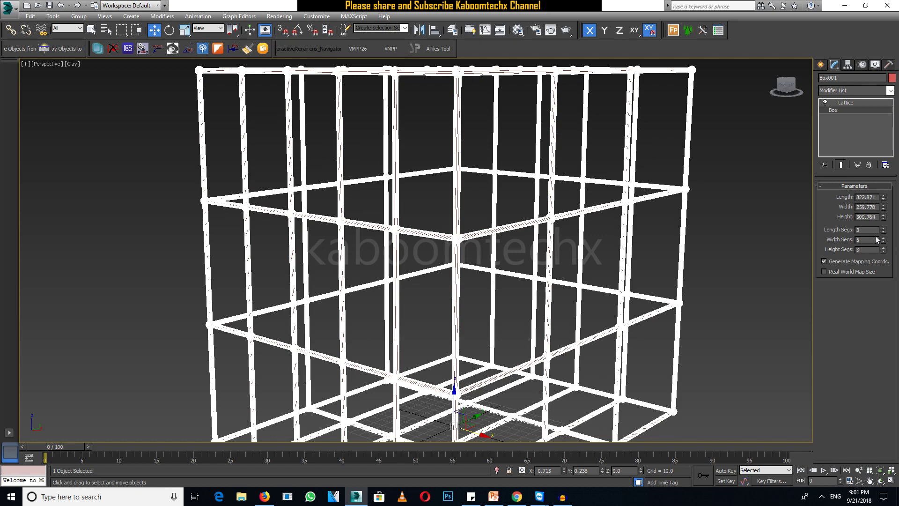
left_click_drag(883, 229, 884, 230)
left_click(884, 229)
left_click(883, 230)
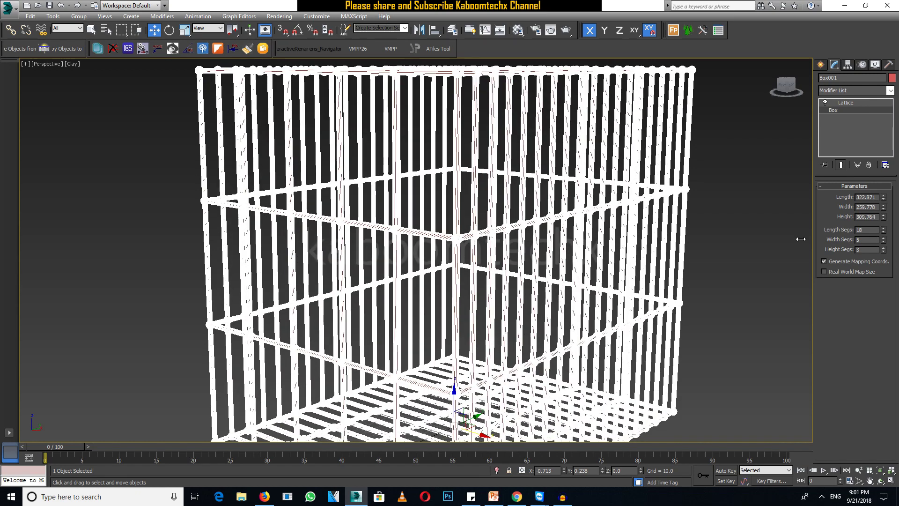
left_click(742, 243)
mouse_move(742, 243)
middle_mouse_down("alt")
mouse_move(638, 280)
mouse_move(582, 276)
mouse_move(604, 276)
mouse_move(653, 202)
middle_mouse_up("alt")
left_click(653, 202)
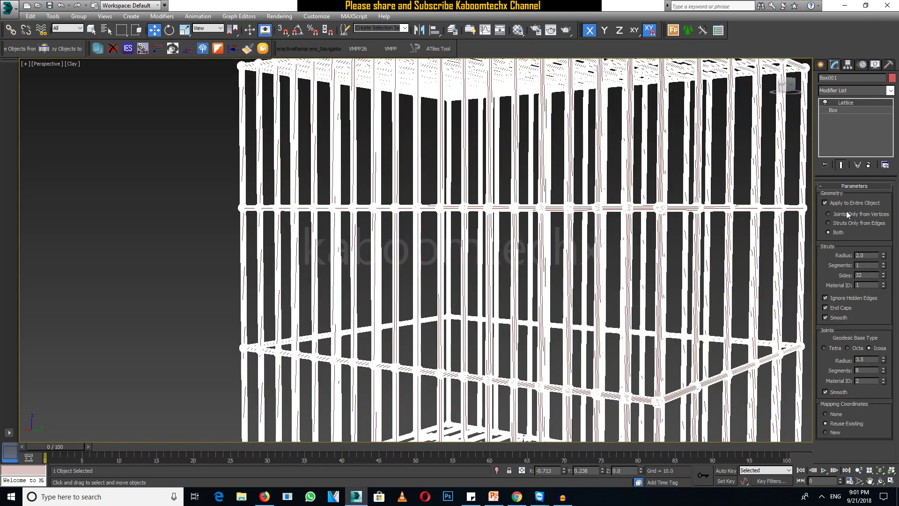
Widen the cage to 270.326 and raise its Width Segs to 18.
left_click(842, 112)
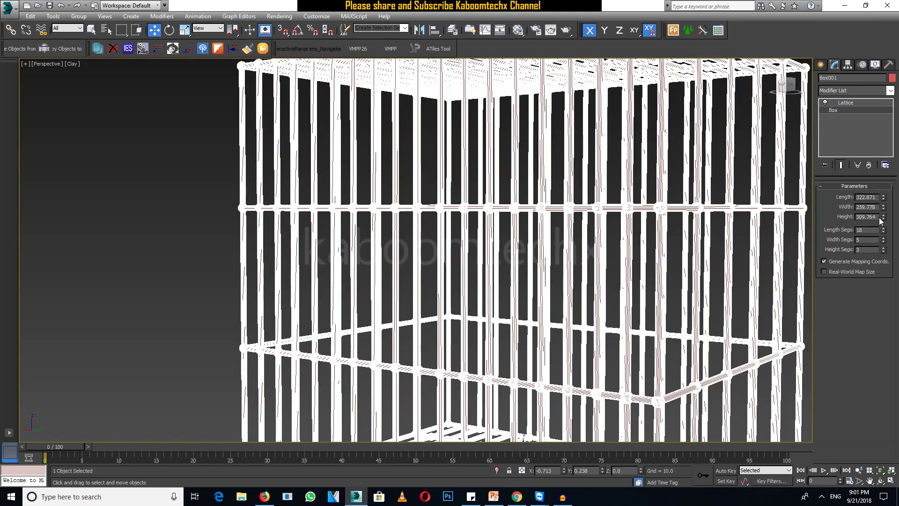
left_click_drag(884, 208, 883, 207)
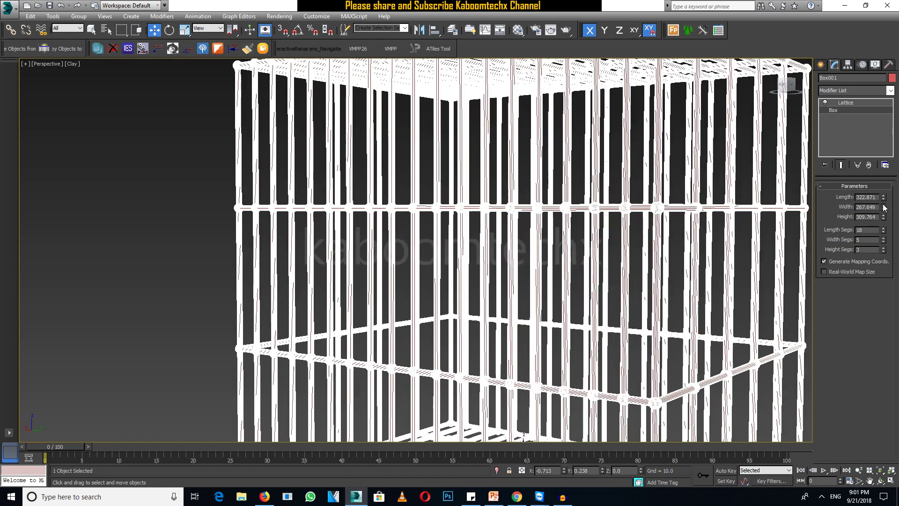
left_click_drag(885, 241, 885, 239)
left_click(884, 238)
left_click(883, 238)
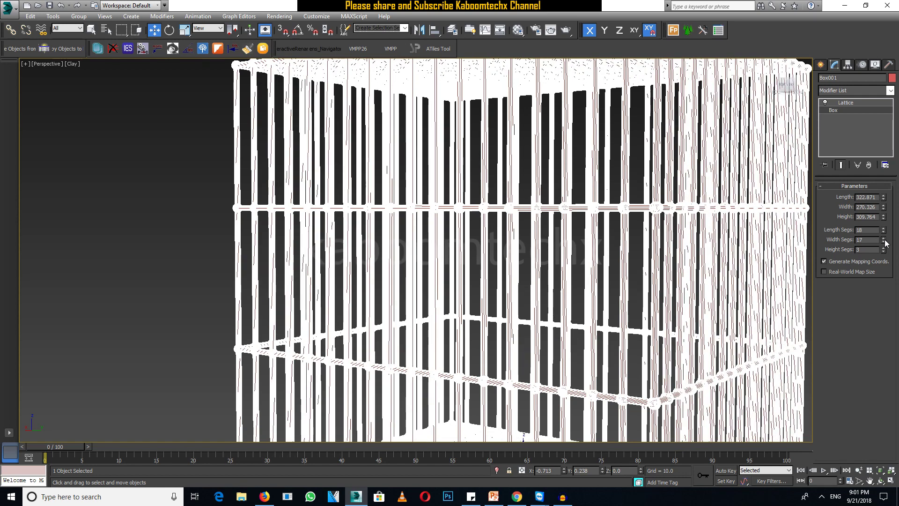
left_click(884, 238)
scroll(341, 250, "down", 5)
left_click(206, 253)
scroll(207, 253, "down", 4)
mouse_move(382, 287)
middle_mouse_down()
mouse_move(471, 293)
mouse_move(459, 273)
mouse_move(421, 377)
mouse_move(424, 216)
mouse_move(455, 309)
mouse_move(538, 315)
mouse_move(594, 291)
mouse_move(521, 310)
mouse_move(453, 305)
mouse_move(413, 289)
mouse_move(555, 309)
mouse_move(551, 345)
middle_mouse_up()
scroll(505, 288, "up", 2)
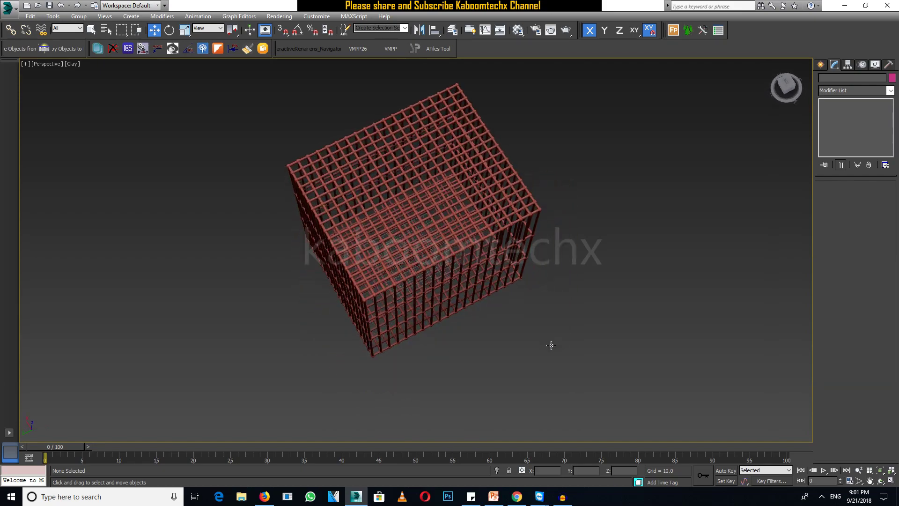
From a level side view, raise the box's Height Segs from 3 to 15.
left_click(443, 197)
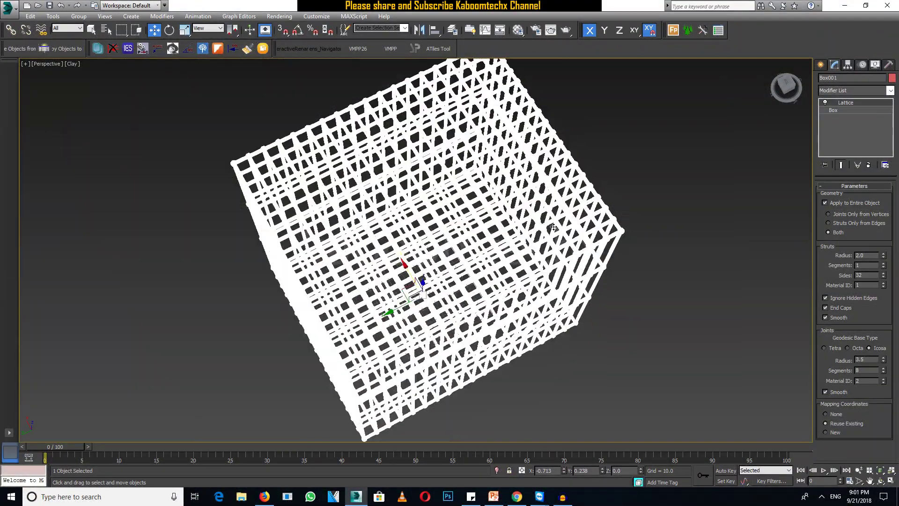
middle_click_drag(553, 227, 427, 300, "alt")
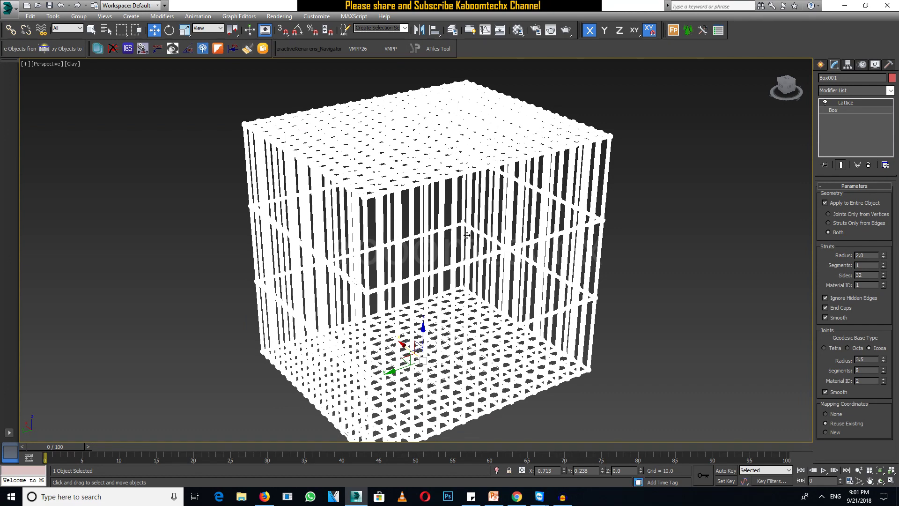
scroll(491, 195, "down", 3)
middle_click_drag(490, 195, 504, 237, "alt")
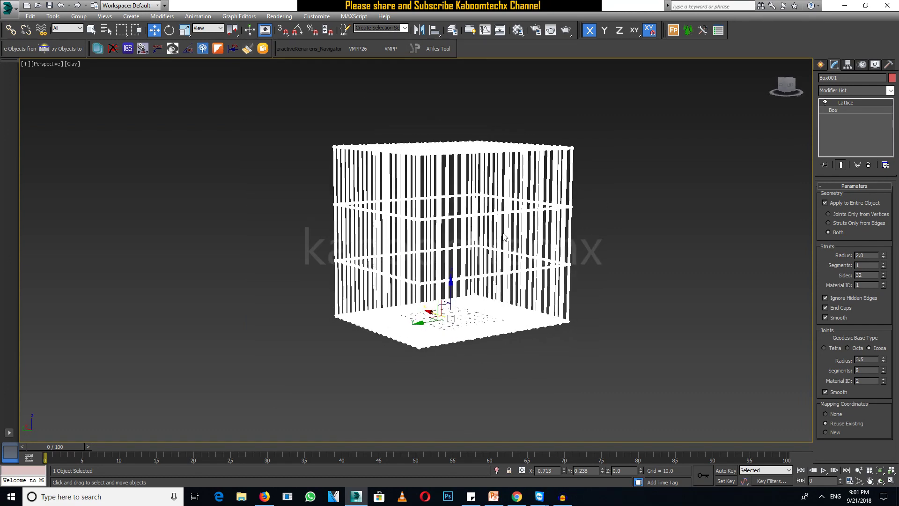
left_click(850, 111)
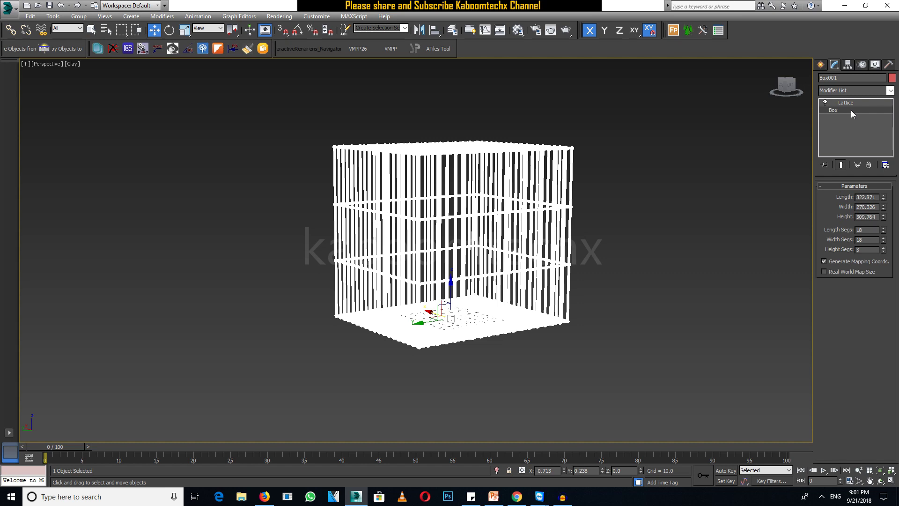
left_click(883, 248)
left_click(883, 248)
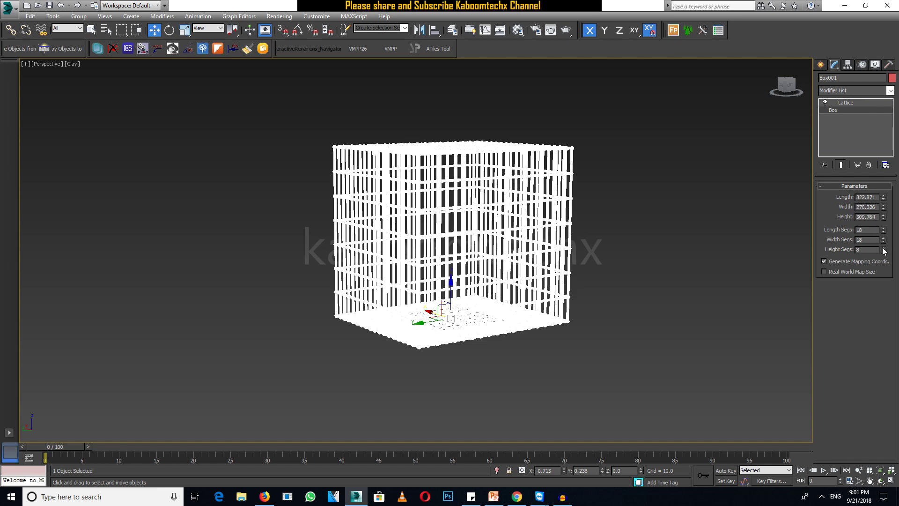
left_click(883, 248)
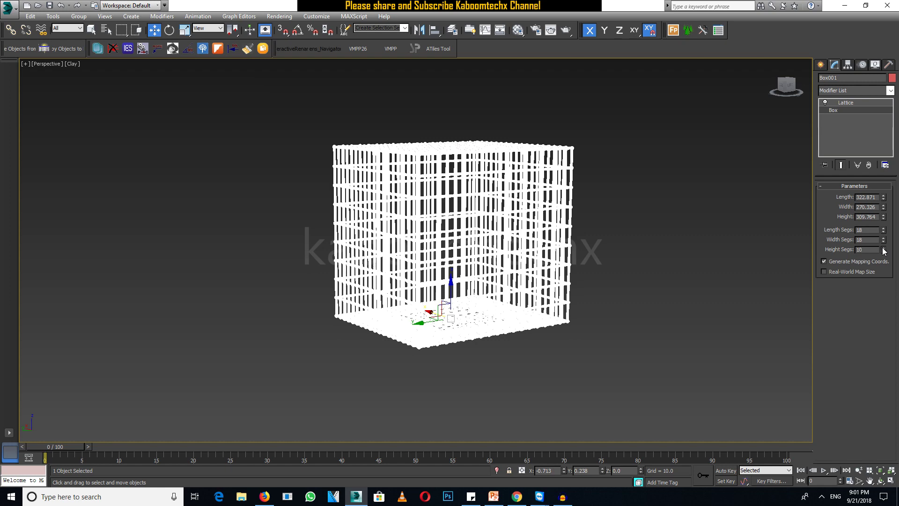
Orbit low and then upward to show the dense grid on the cube's top face.
left_click(633, 216)
scroll(555, 212, "up", 3)
mouse_move(555, 212)
middle_mouse_down("alt")
mouse_move(431, 194)
mouse_move(560, 222)
middle_mouse_up("alt")
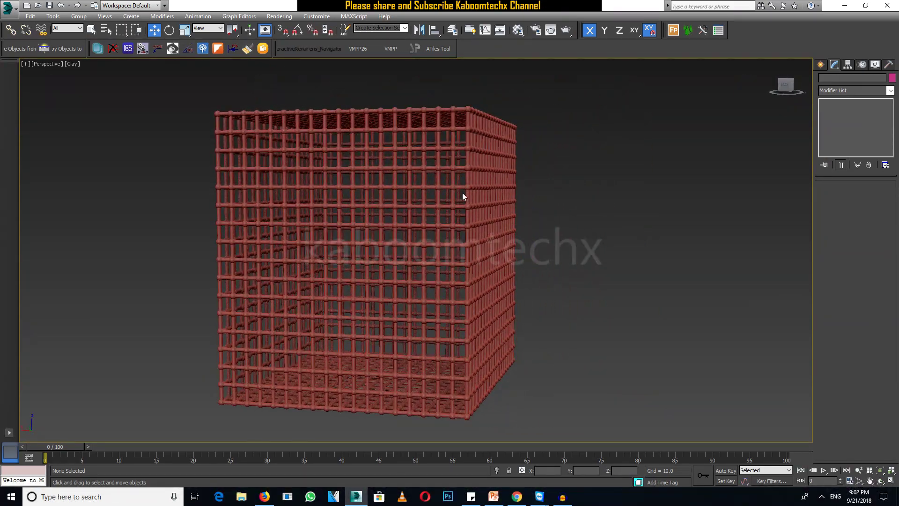
left_click(461, 185)
left_click(653, 237)
middle_click_drag(652, 239, 537, 219, "alt")
Open the Material Editor with M and move the cube clear of it.
scroll(537, 218, "down", 3)
scroll(505, 219, "up", 4)
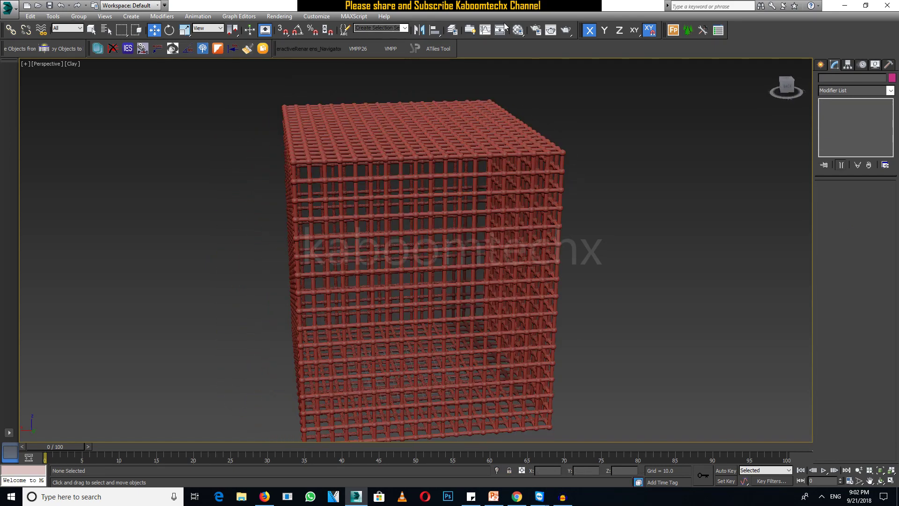
left_click_drag(518, 30, 520, 45)
key("m")
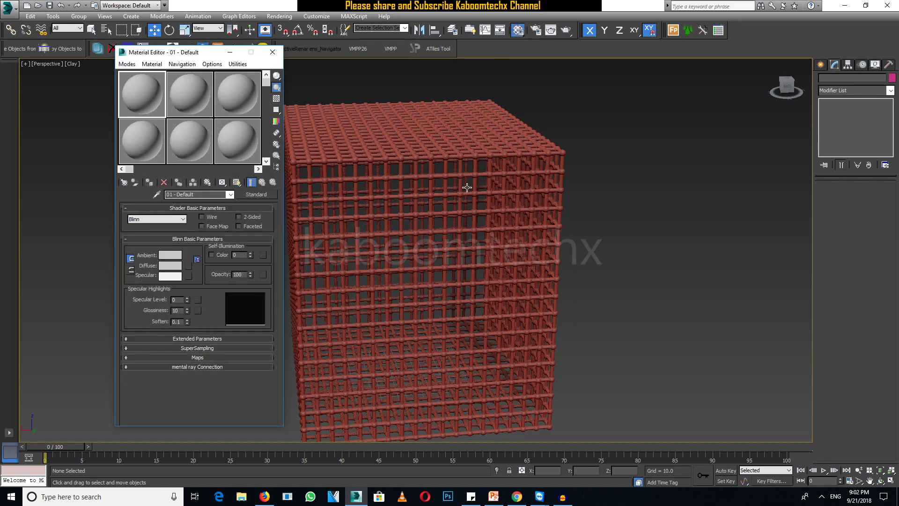
middle_click_drag(467, 188, 537, 161)
Set the viewport to Shaded display and bring up the first material's type browser.
left_click(72, 64)
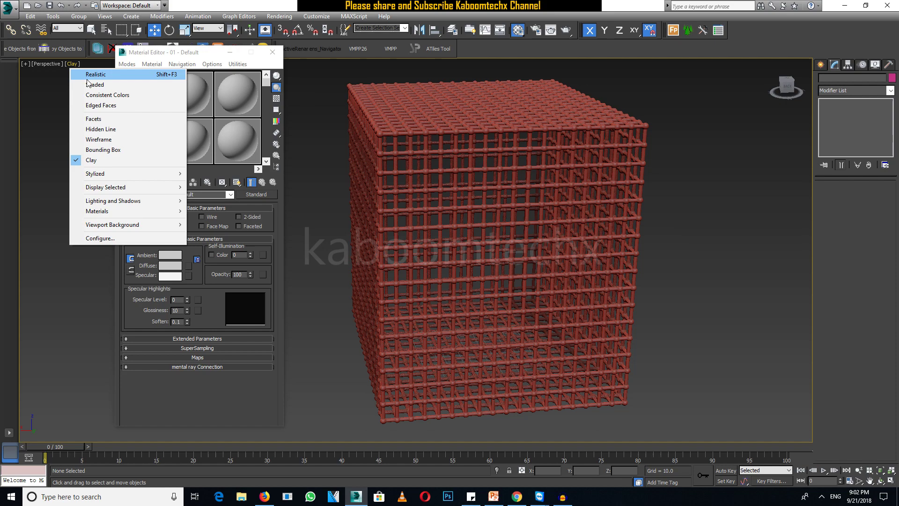
left_click(87, 84)
middle_click_drag(422, 220, 461, 220, "alt")
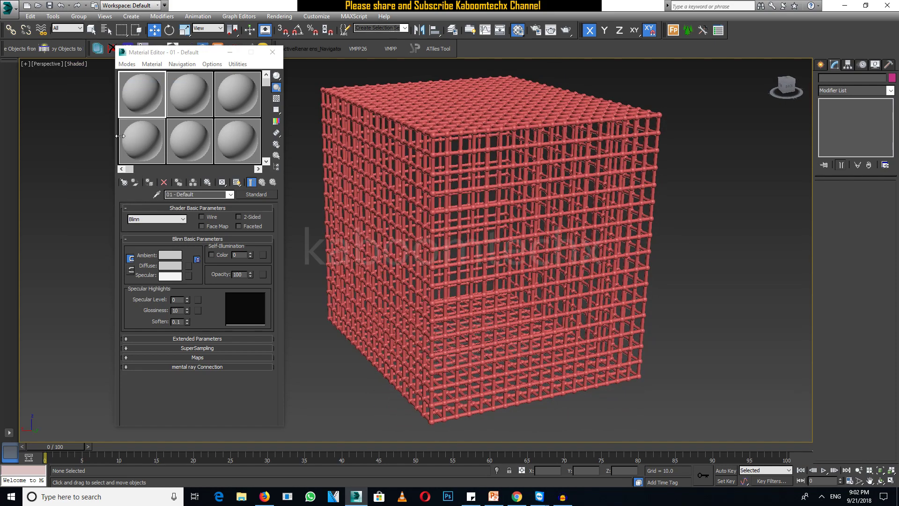
left_click(267, 194)
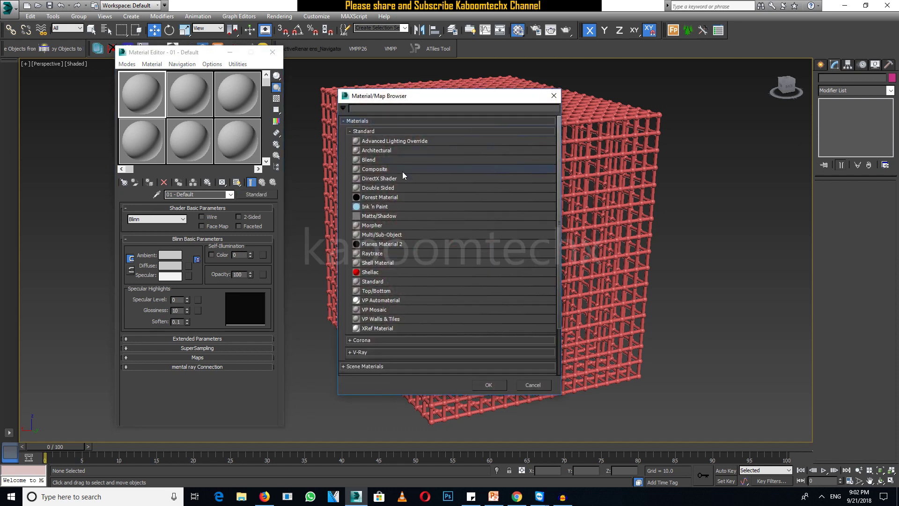
Turn the first material into Multi/Sub-Object, keeping the old material as a sub-material.
left_click(383, 235)
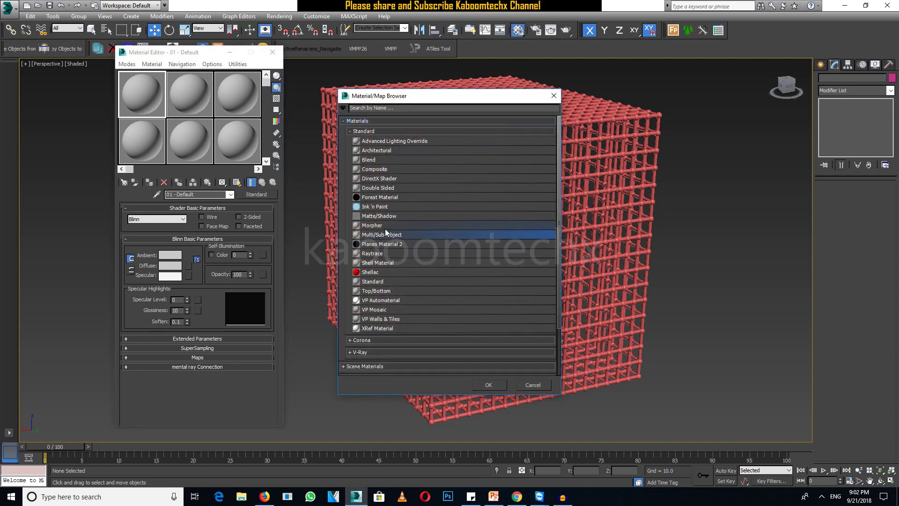
left_click(489, 385)
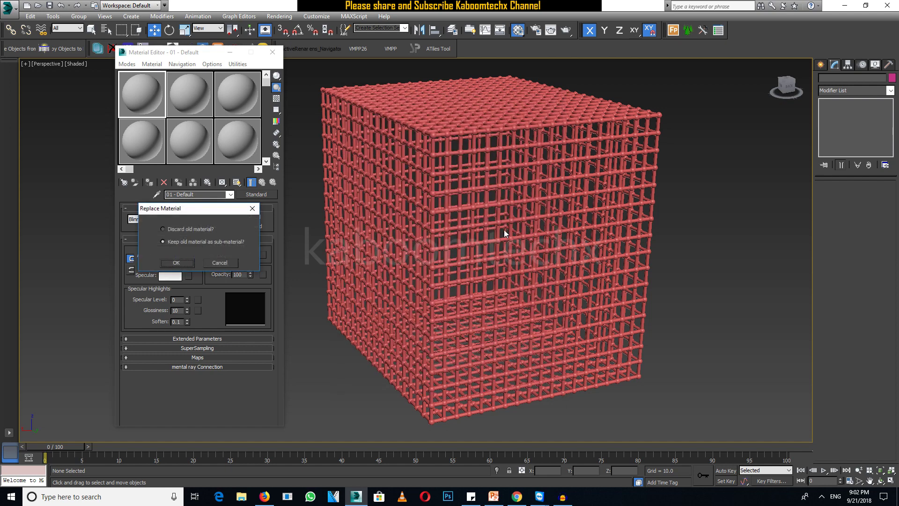
left_click(181, 264)
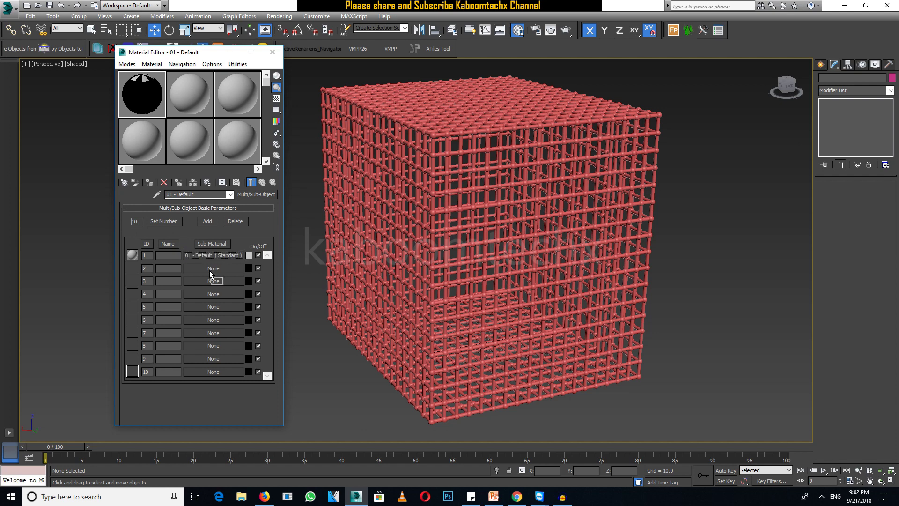
Copy sub-material 1 into slot 2, then open sub-material 1's Blinn parameters.
left_click_drag(207, 254, 206, 269)
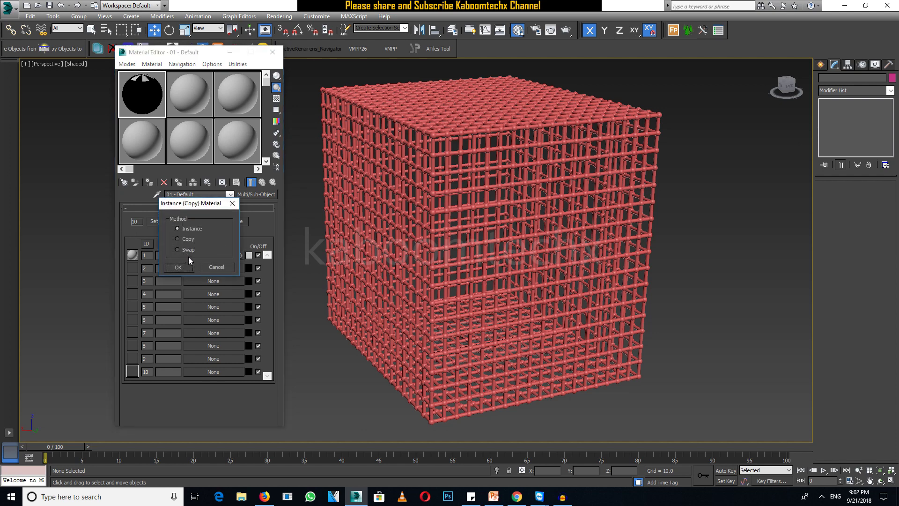
left_click(177, 239)
left_click(182, 266)
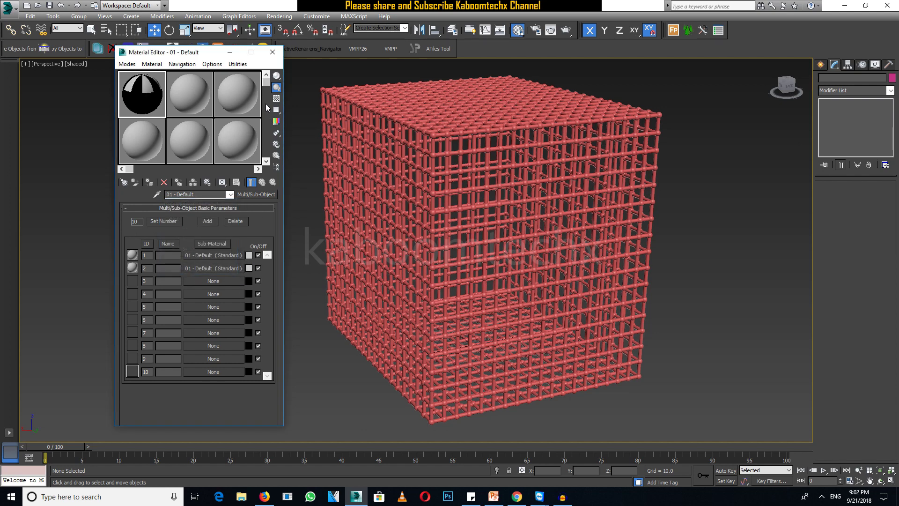
left_click(207, 255)
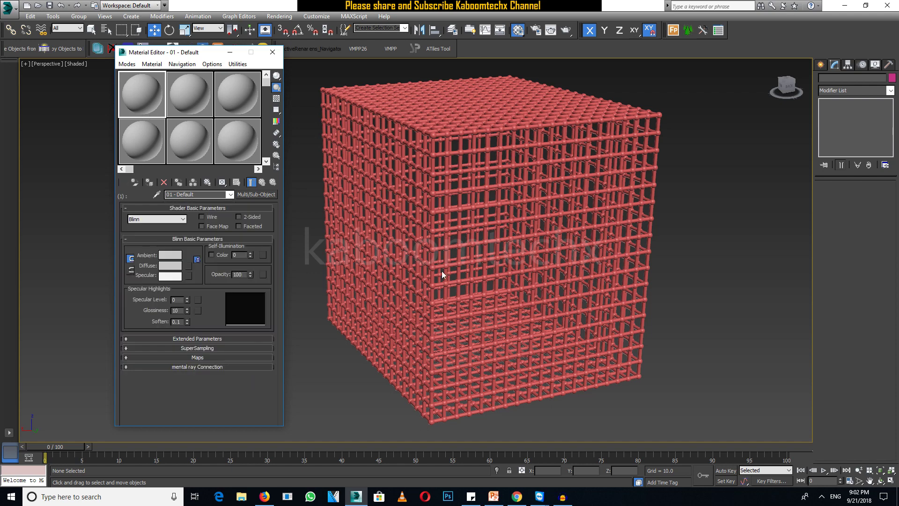
Set sub-material 1's diffuse colour to a deep, fully saturated green.
left_click(181, 263)
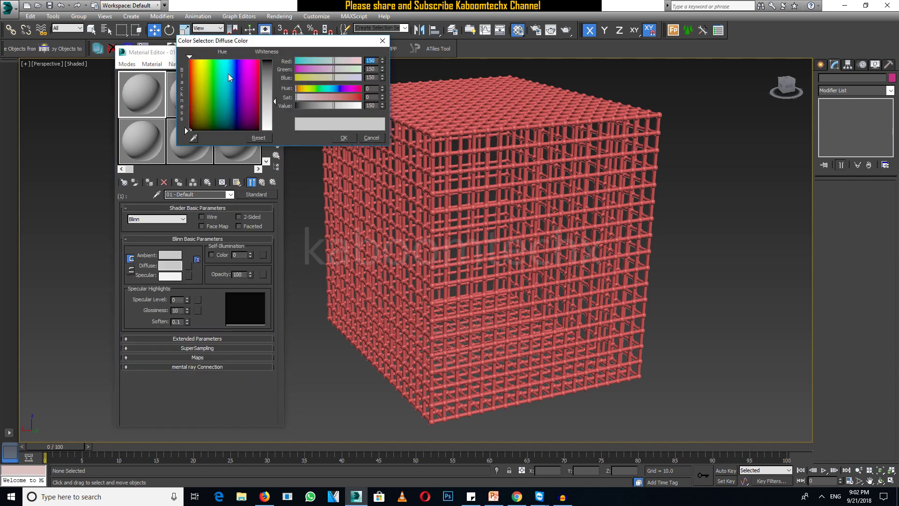
left_click(211, 70)
left_click_drag(218, 76, 217, 65)
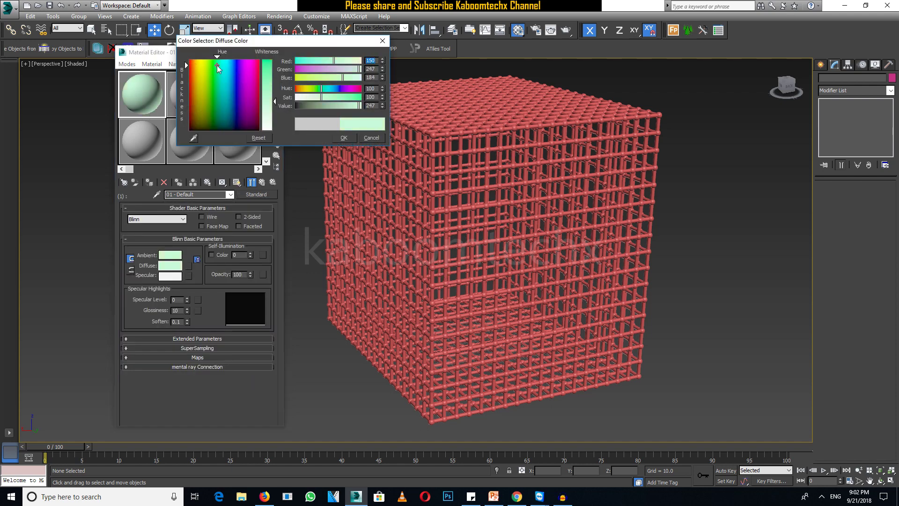
left_click_drag(275, 102, 275, 60)
left_click_drag(359, 106, 358, 107)
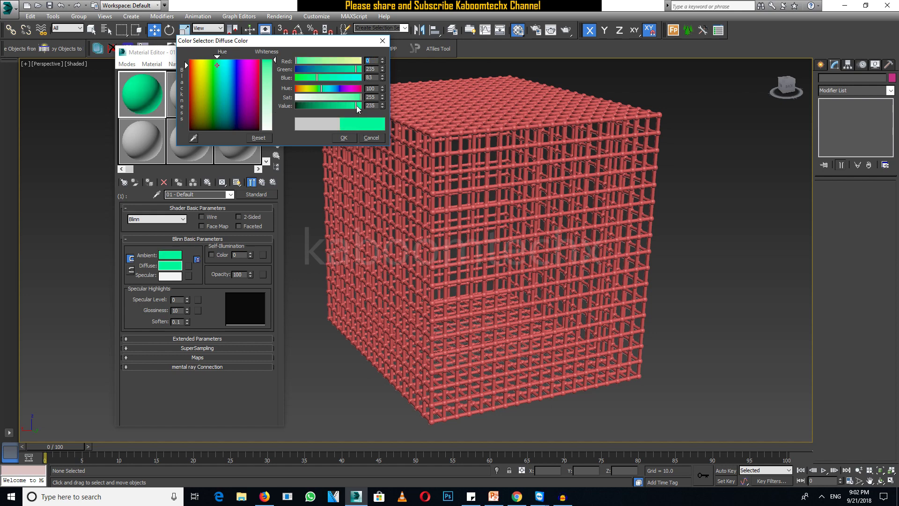
left_click(211, 80)
left_click(344, 139)
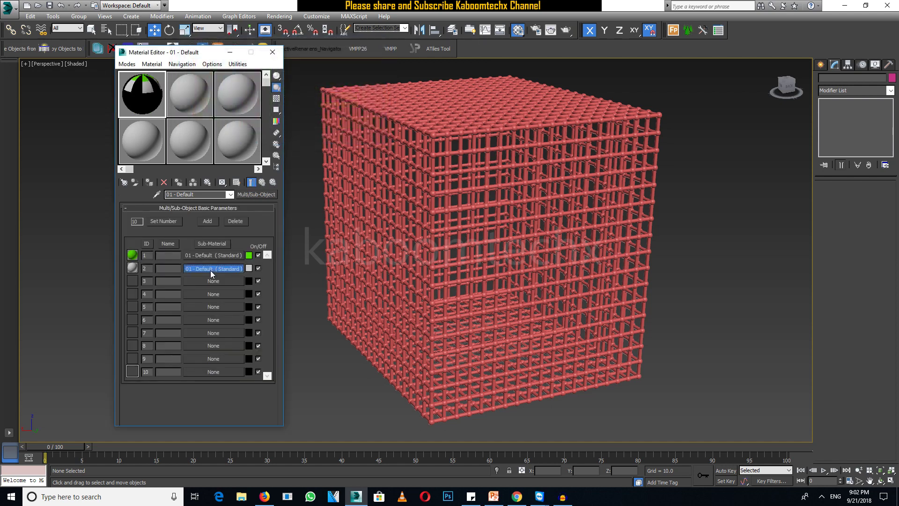
Set sub-material 2's diffuse colour to a bright, fully saturated blue.
left_click(210, 269)
left_click(178, 266)
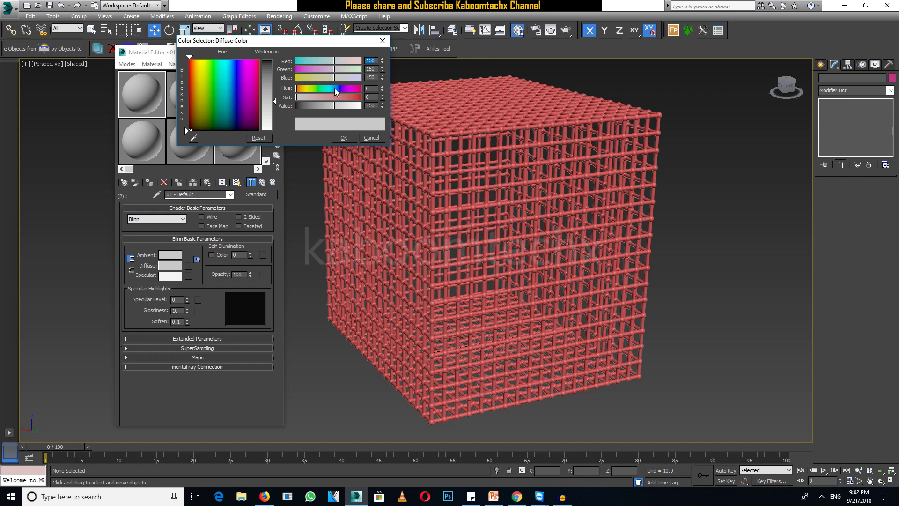
left_click_drag(192, 69, 235, 68)
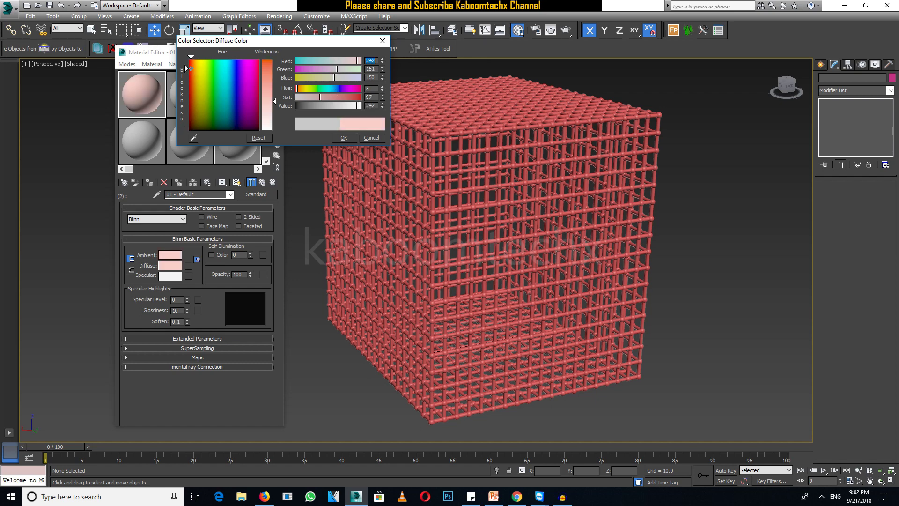
left_click_drag(236, 71, 235, 63)
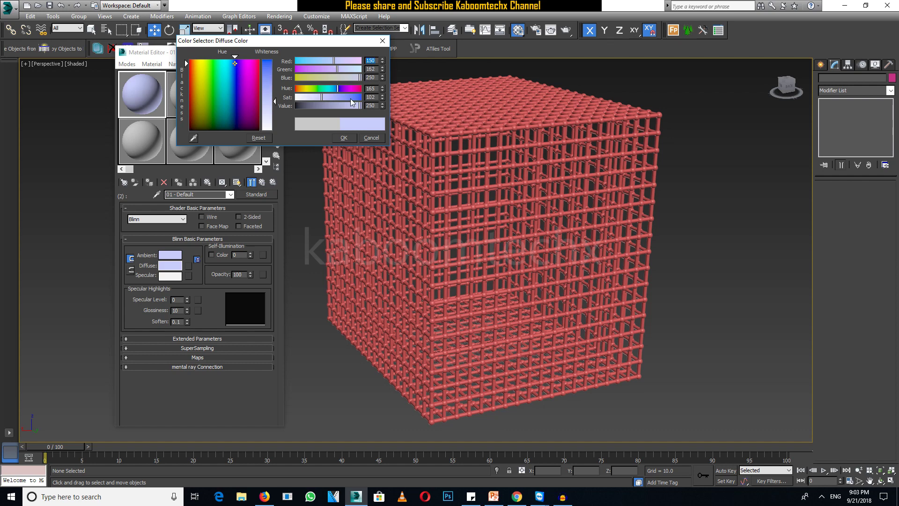
left_click_drag(351, 99, 388, 96)
left_click(344, 139)
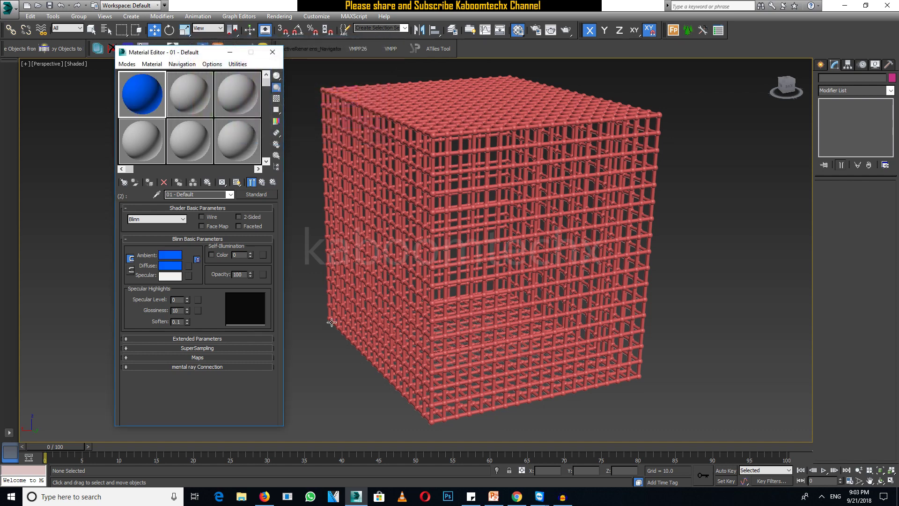
left_click(415, 212)
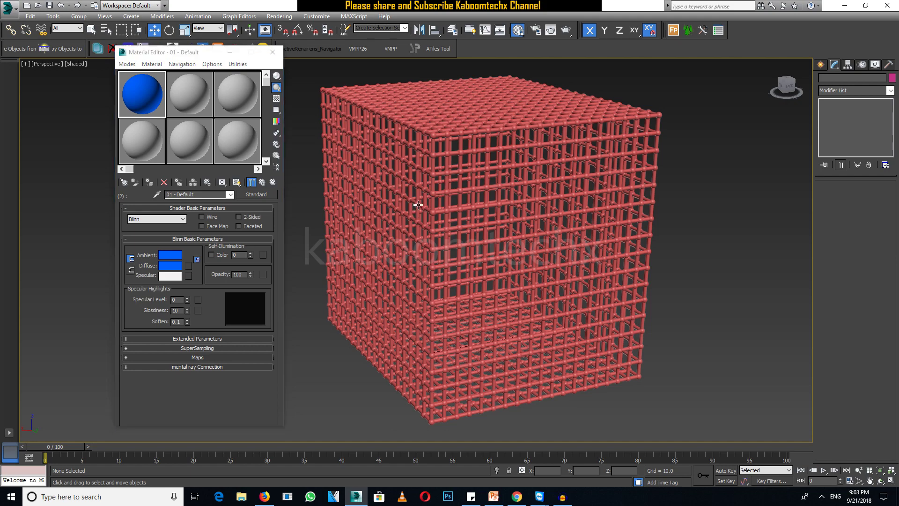
Assign the Multi/Sub-Object material to the lattice cube and zoom in on its colours.
left_click(821, 66)
left_click(760, 132)
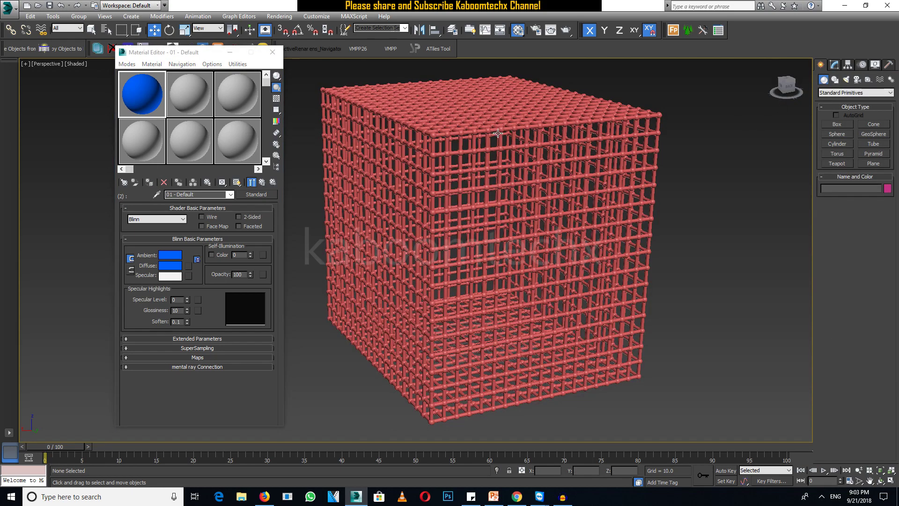
left_click(415, 126)
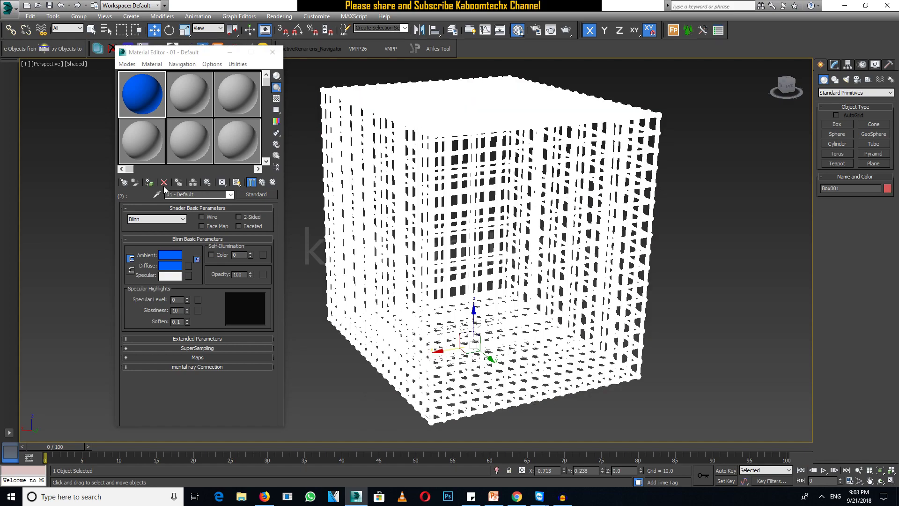
left_click(149, 185)
left_click(693, 216)
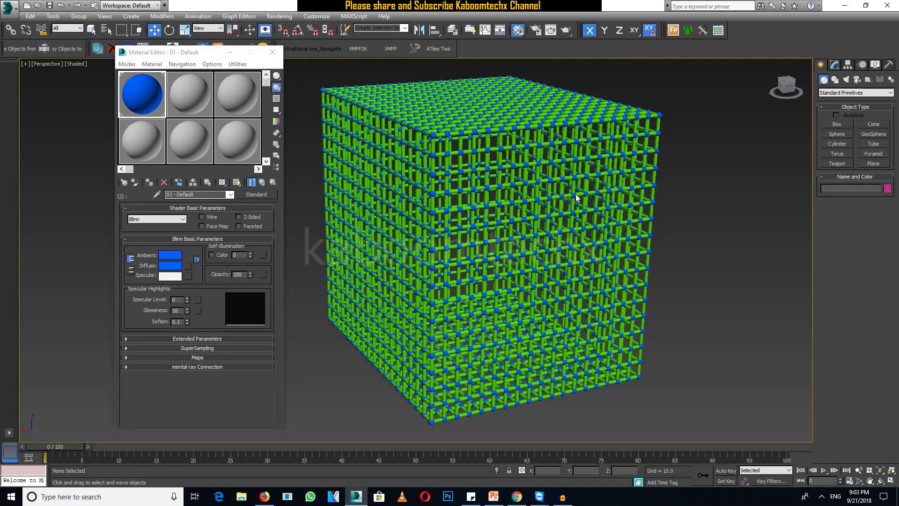
scroll(580, 200, "up", 2)
scroll(553, 155, "up", 3)
scroll(532, 113, "up", 4)
scroll(532, 113, "up", 2)
scroll(524, 136, "down", 2)
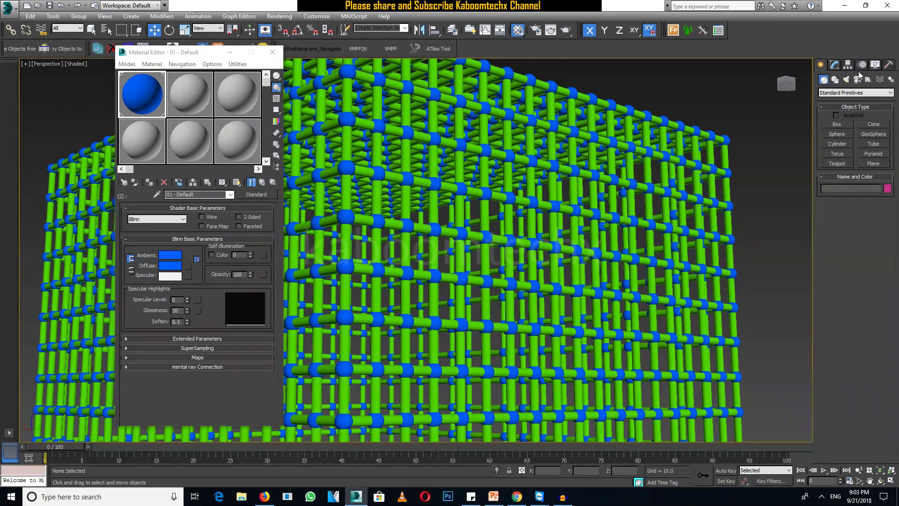
Switch to the Modify panel and reselect the lattice to show its Lattice settings.
left_click(834, 65)
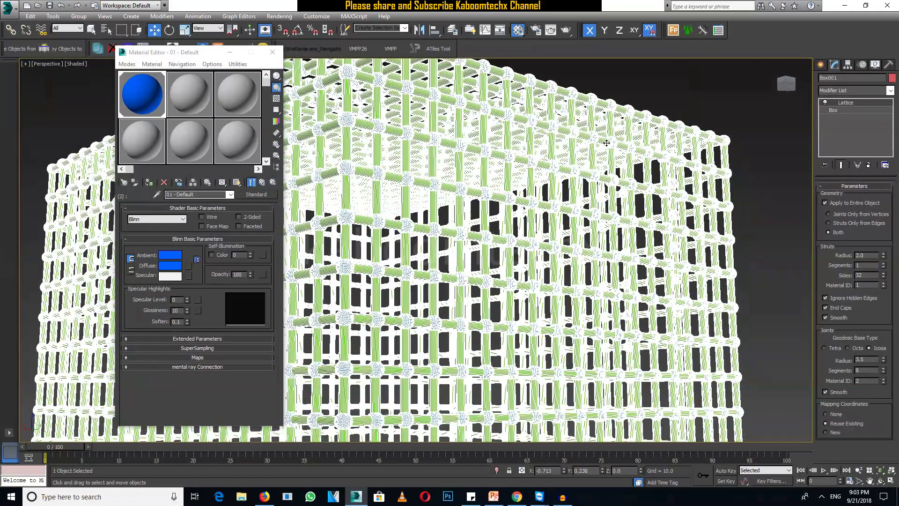
left_click(680, 204)
left_click(745, 196)
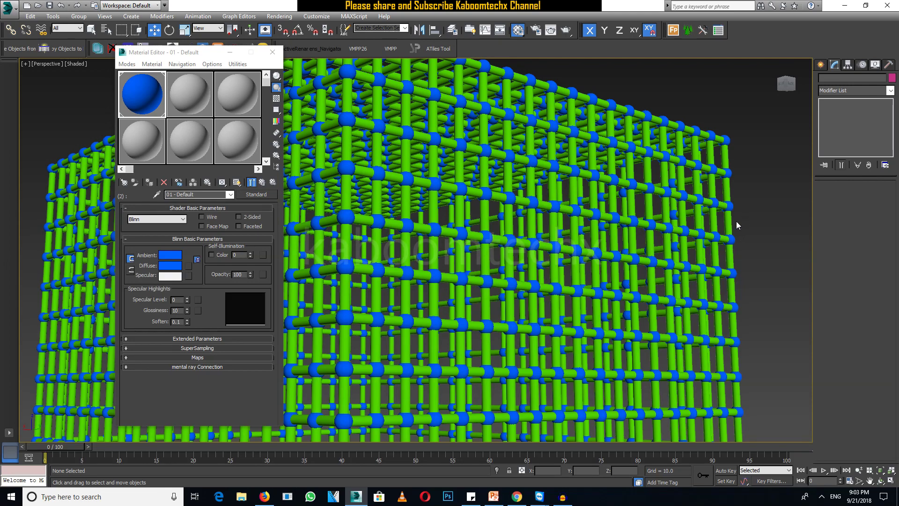
left_click(708, 234)
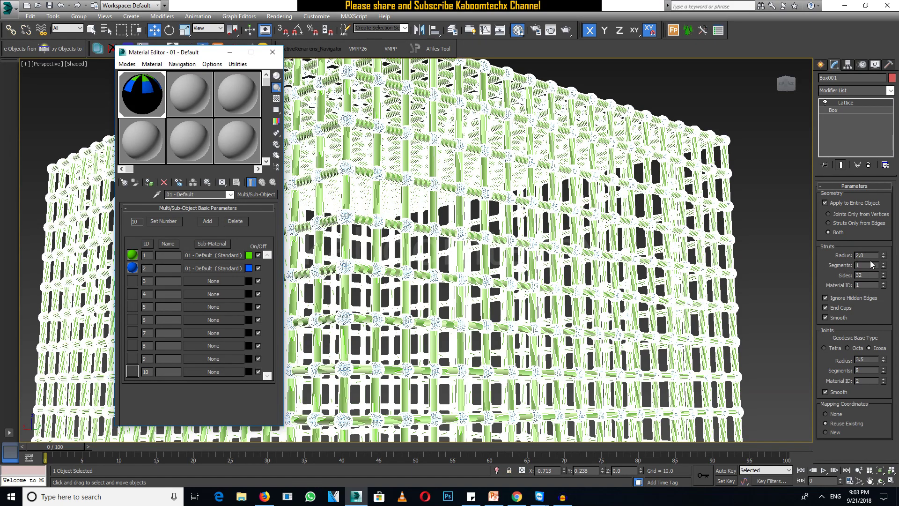
Check the struts' material ID, then drag sub-material 1 onto ID 2 choosing Swap.
double_click(868, 285)
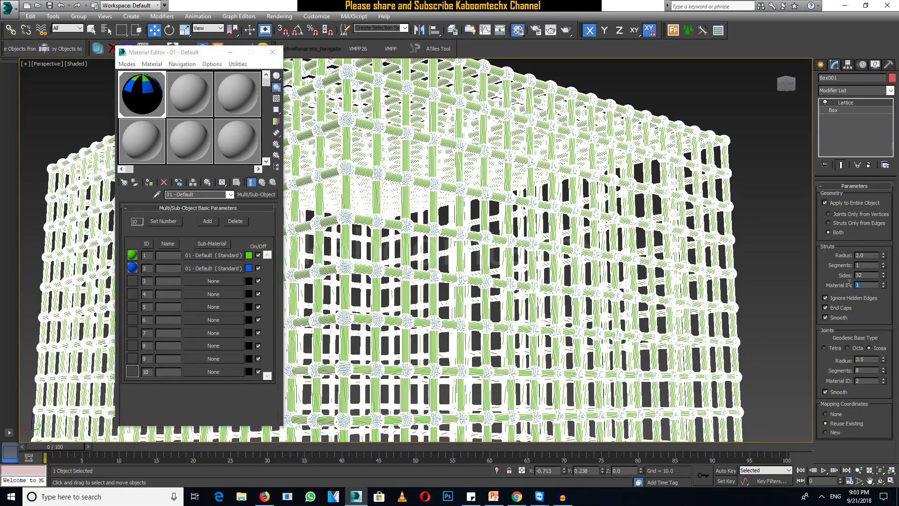
left_click(788, 215)
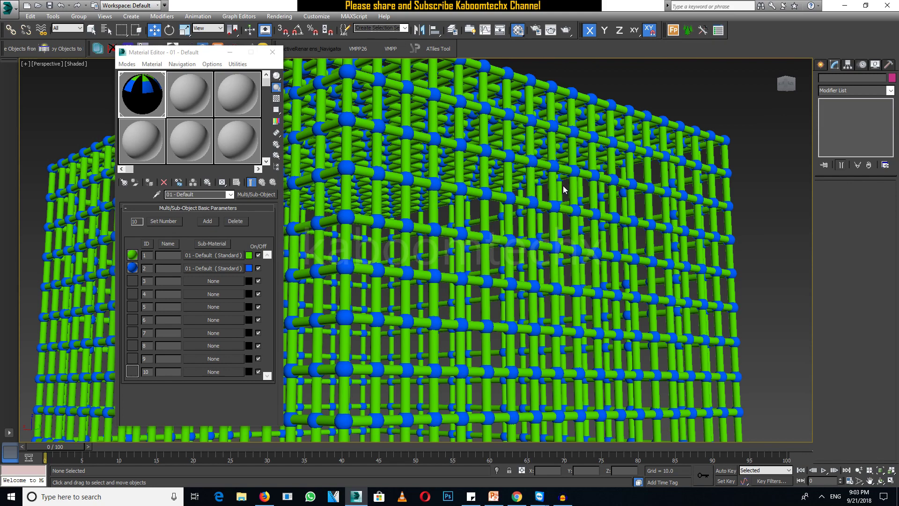
left_click(599, 182)
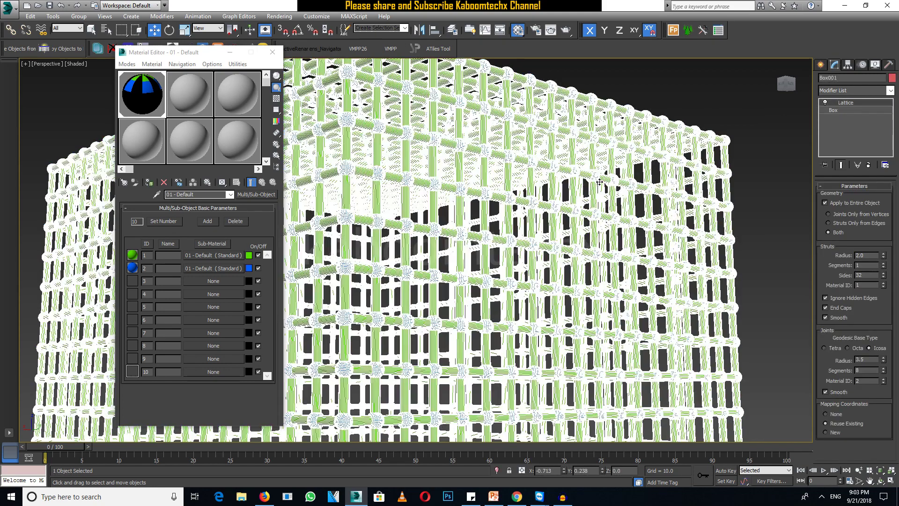
left_click(763, 184)
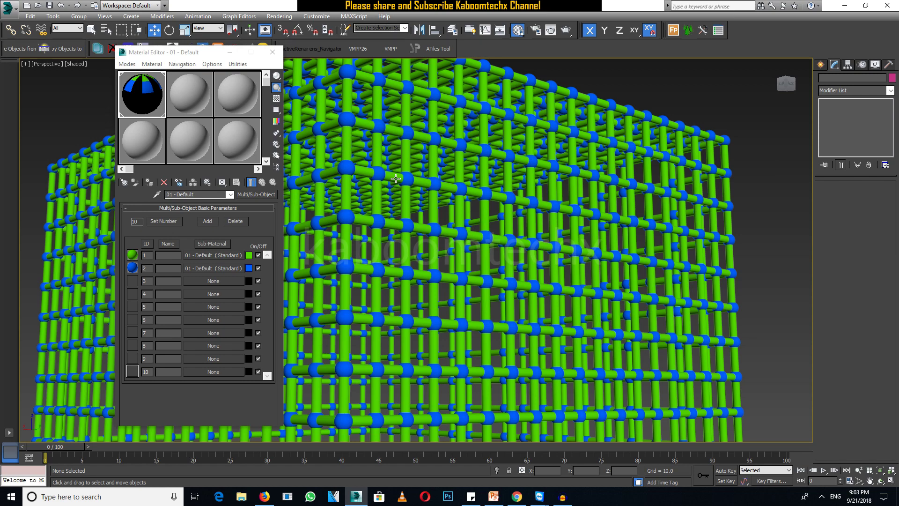
left_click_drag(214, 257, 226, 266)
left_click(188, 249)
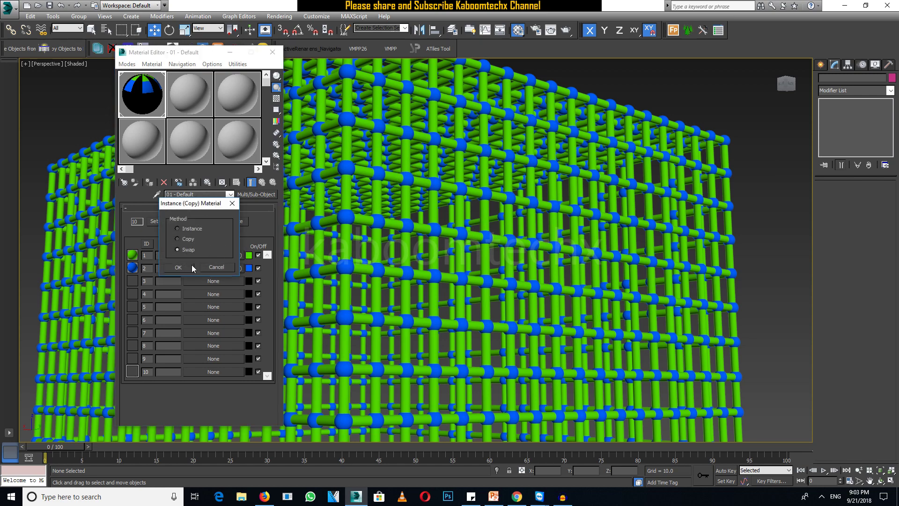
Confirm the sub-material swap so the cube's struts turn blue and its joints turn green.
left_click(189, 266)
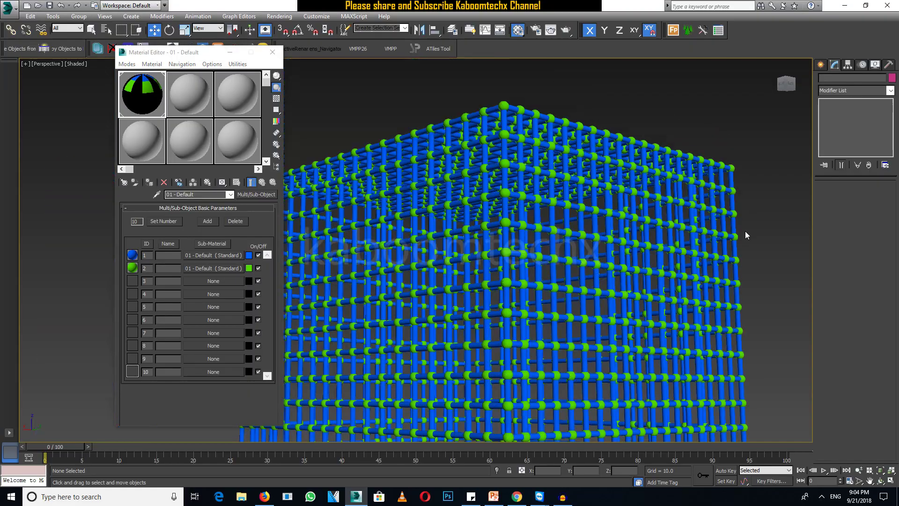
mouse_move(745, 235)
middle_mouse_down("alt")
mouse_move(677, 249)
mouse_move(574, 238)
mouse_move(563, 257)
middle_mouse_up("alt")
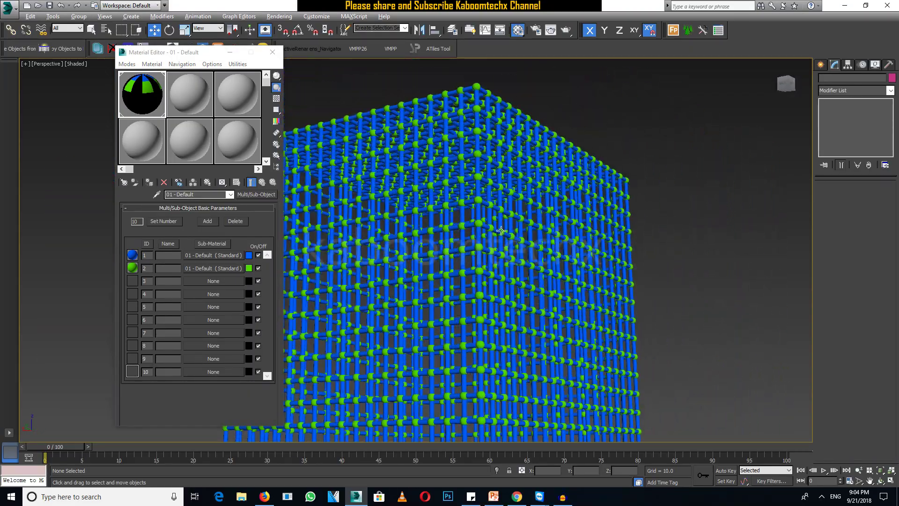
middle_click_drag(500, 230, 576, 268, "alt")
middle_click_drag(642, 273, 589, 191)
scroll(588, 192, "up", 2)
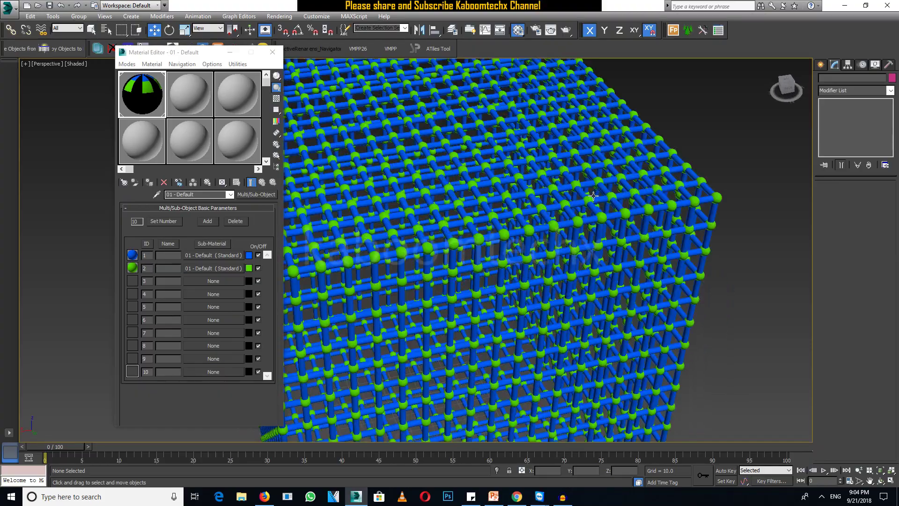
Select, then deselect the lattice cube and zoom in and out to check its new colours.
left_click(588, 206)
scroll(587, 221, "up", 4)
scroll(587, 221, "down", 2)
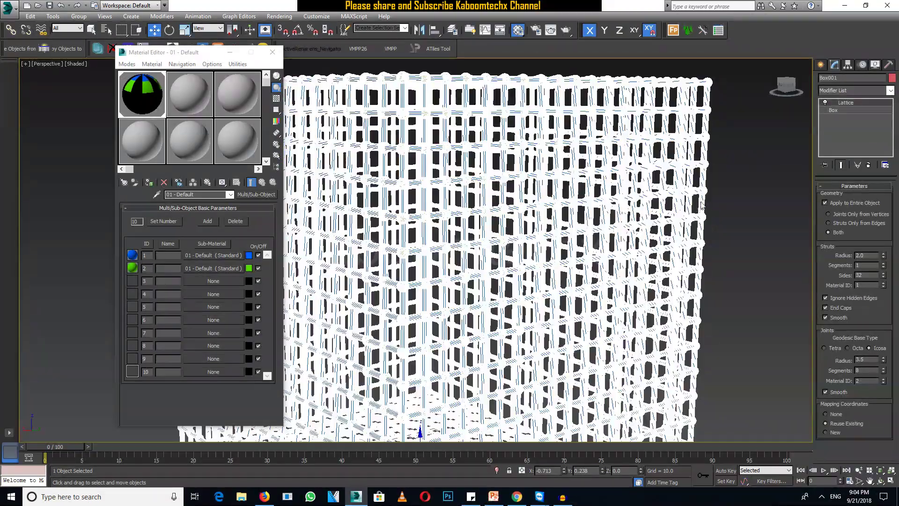
left_click(710, 199)
scroll(710, 198, "down", 2)
scroll(698, 213, "down", 2)
scroll(698, 213, "up", 2)
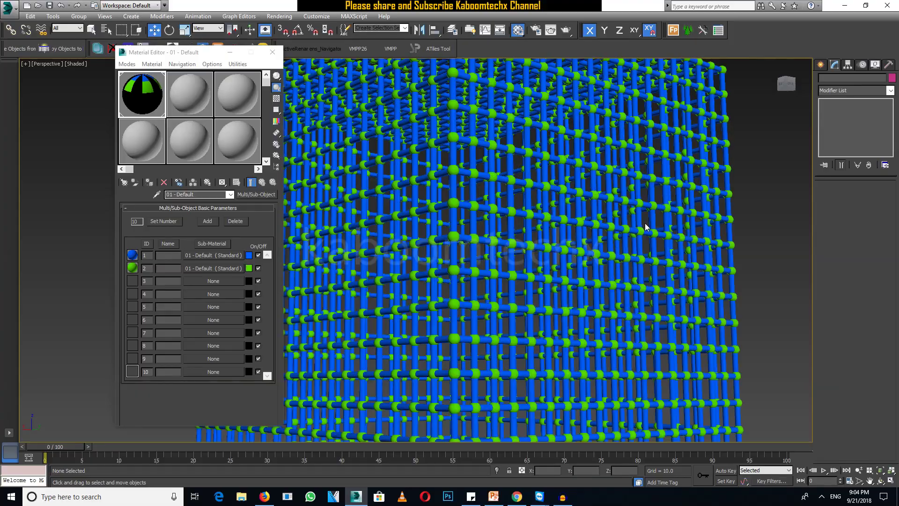
scroll(646, 225, "up", 2)
scroll(659, 211, "up", 2)
scroll(660, 211, "down", 2)
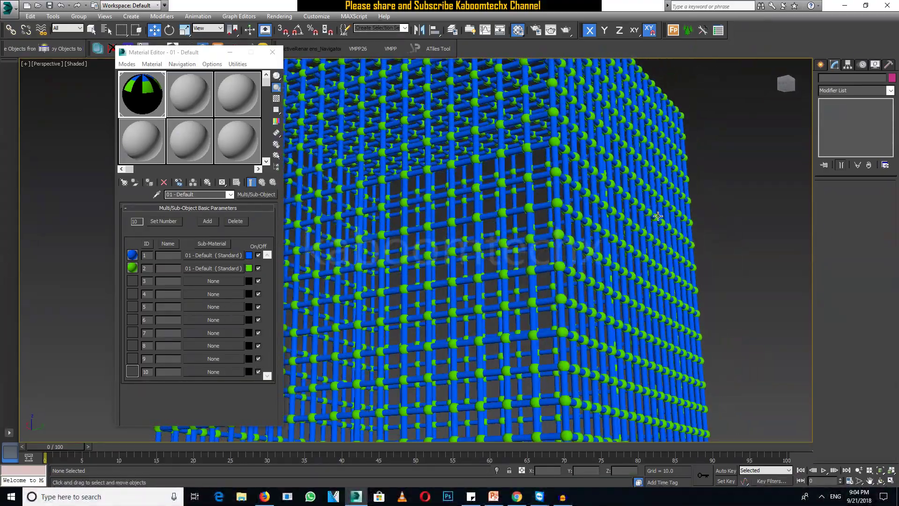
scroll(656, 216, "down", 2)
scroll(642, 217, "down", 1)
scroll(663, 243, "down", 2)
Orbit around the whole lattice cube to inspect the blue struts and green sphere joints from several angles.
mouse_move(663, 243)
middle_mouse_down("alt")
mouse_move(702, 241)
mouse_move(609, 238)
middle_mouse_up("alt")
scroll(545, 238, "up", 3)
mouse_move(546, 238)
middle_mouse_down("alt")
mouse_move(669, 245)
mouse_move(566, 239)
mouse_move(580, 225)
middle_mouse_up("alt")
scroll(576, 241, "down", 3)
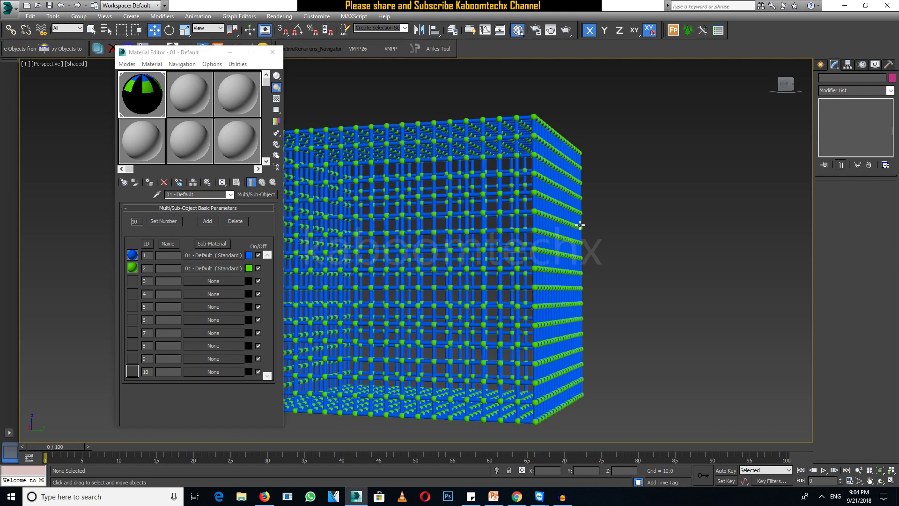
key("alt")
mouse_move(504, 225)
middle_mouse_down("alt")
mouse_move(530, 241)
mouse_move(585, 248)
middle_mouse_up("alt")
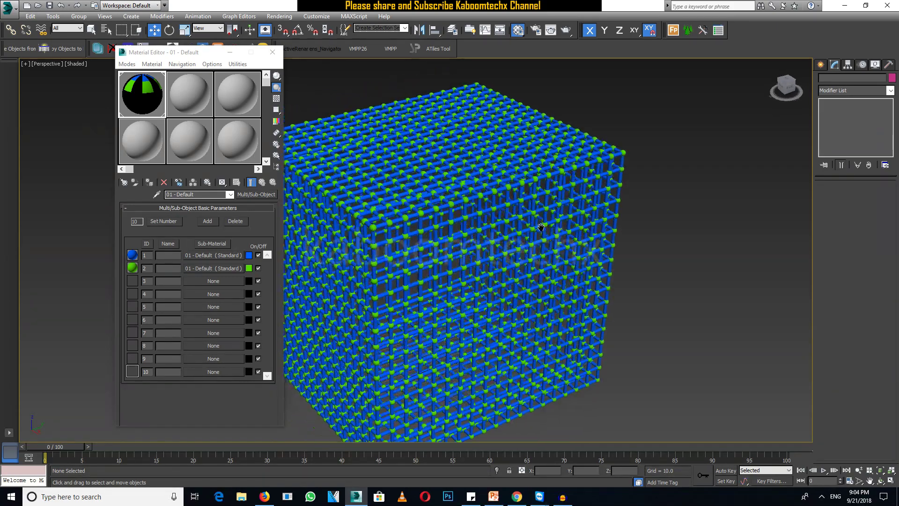
middle_click_drag(475, 199, 608, 170, "alt")
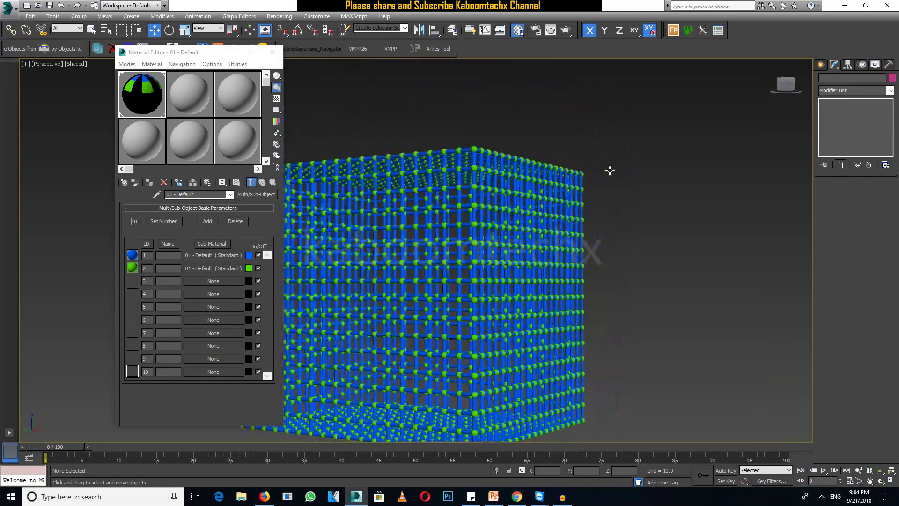
middle_click_drag(532, 207, 567, 161, "alt")
scroll(531, 136, "up", 3)
middle_click_drag(531, 136, 487, 154, "alt")
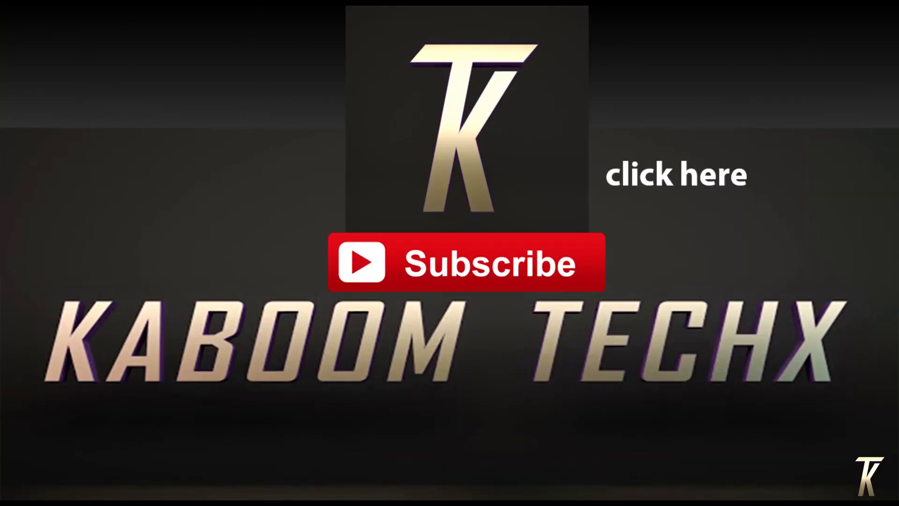